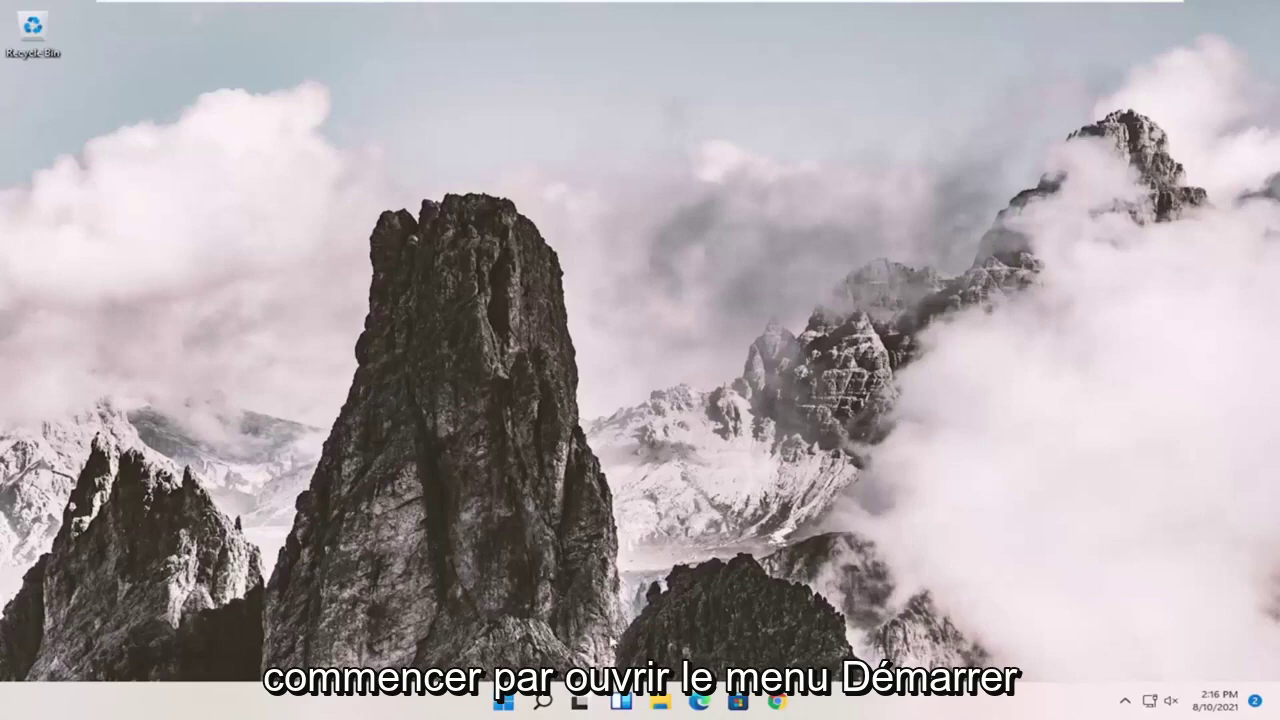
# Search for regedit and launch Registry Editor as administrator, approving the UAC prompt.
pyautogui.click(543, 700)
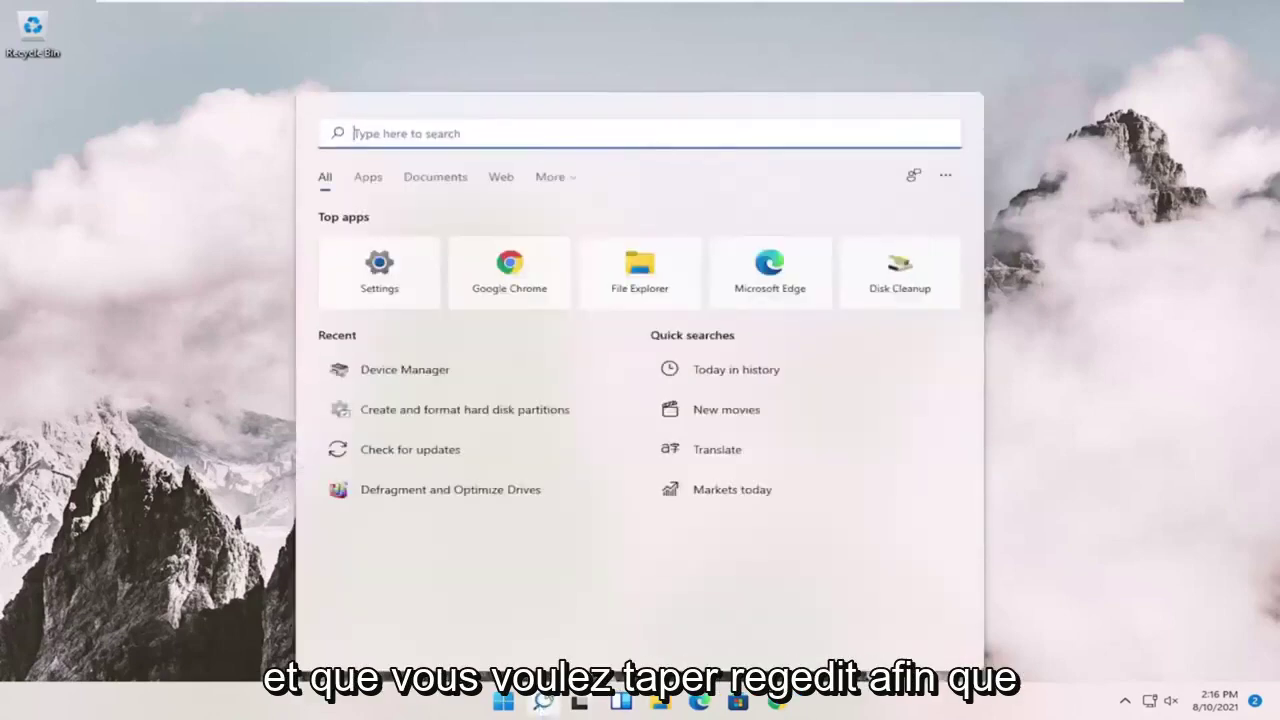
pyautogui.write('regedit')
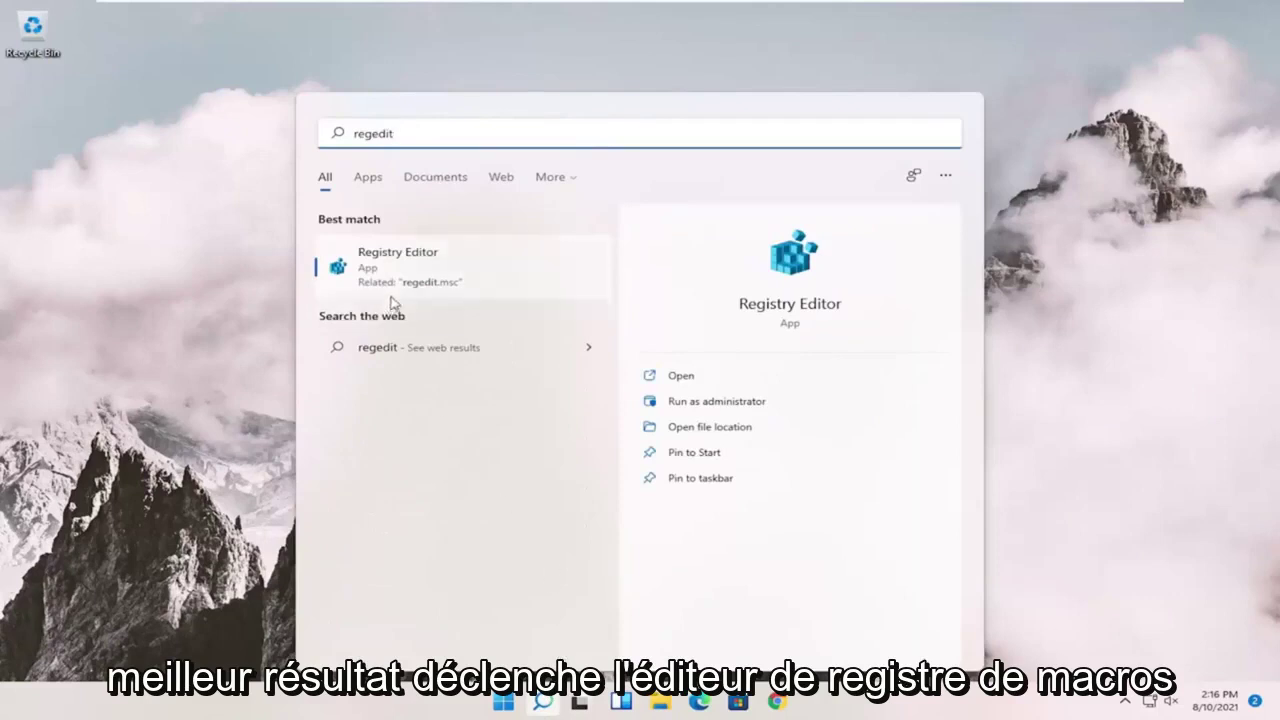
pyautogui.rightClick(413, 264)
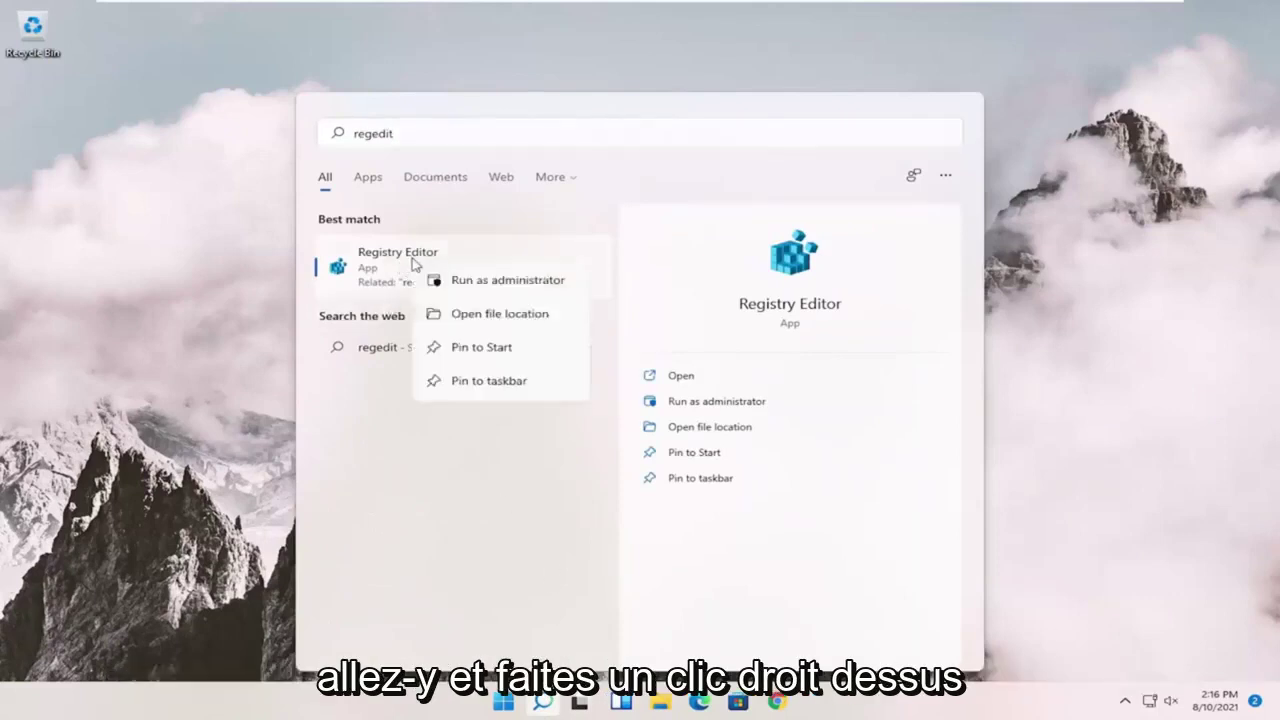
pyautogui.click(456, 281)
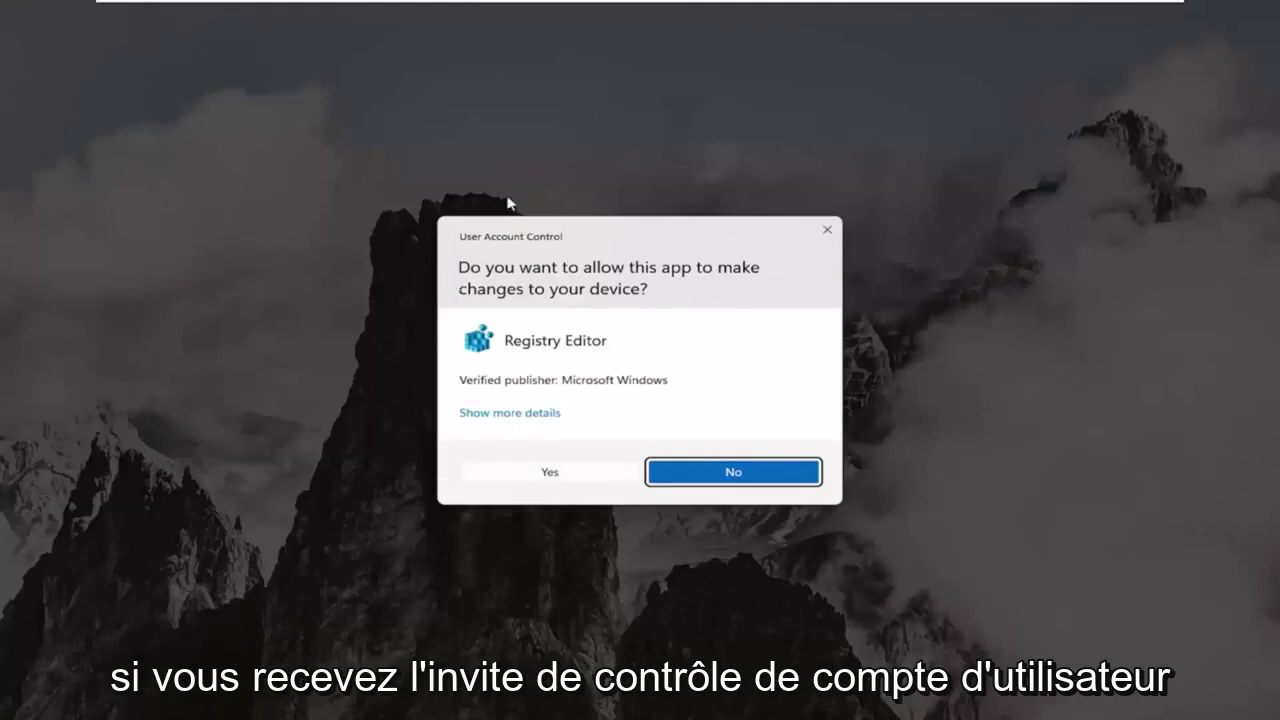
pyautogui.click(512, 476)
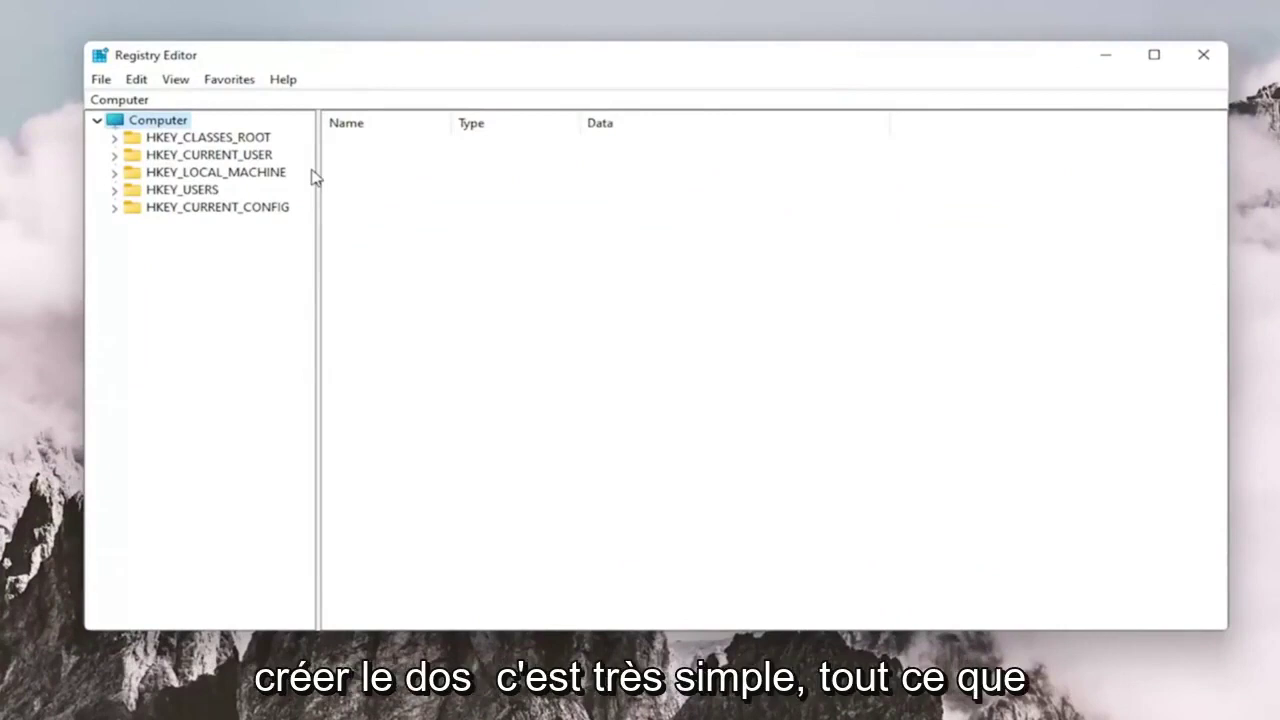
pyautogui.click(101, 79)
pyautogui.click(134, 123)
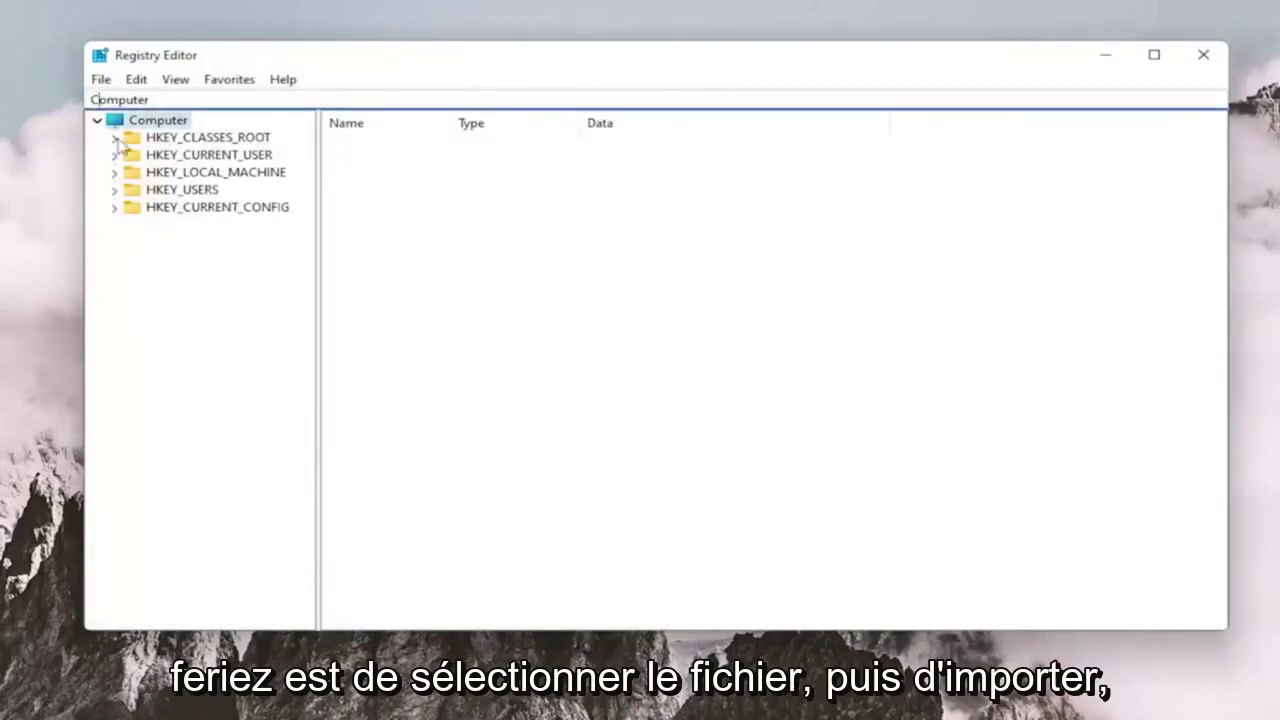
pyautogui.click(90, 82)
pyautogui.click(132, 102)
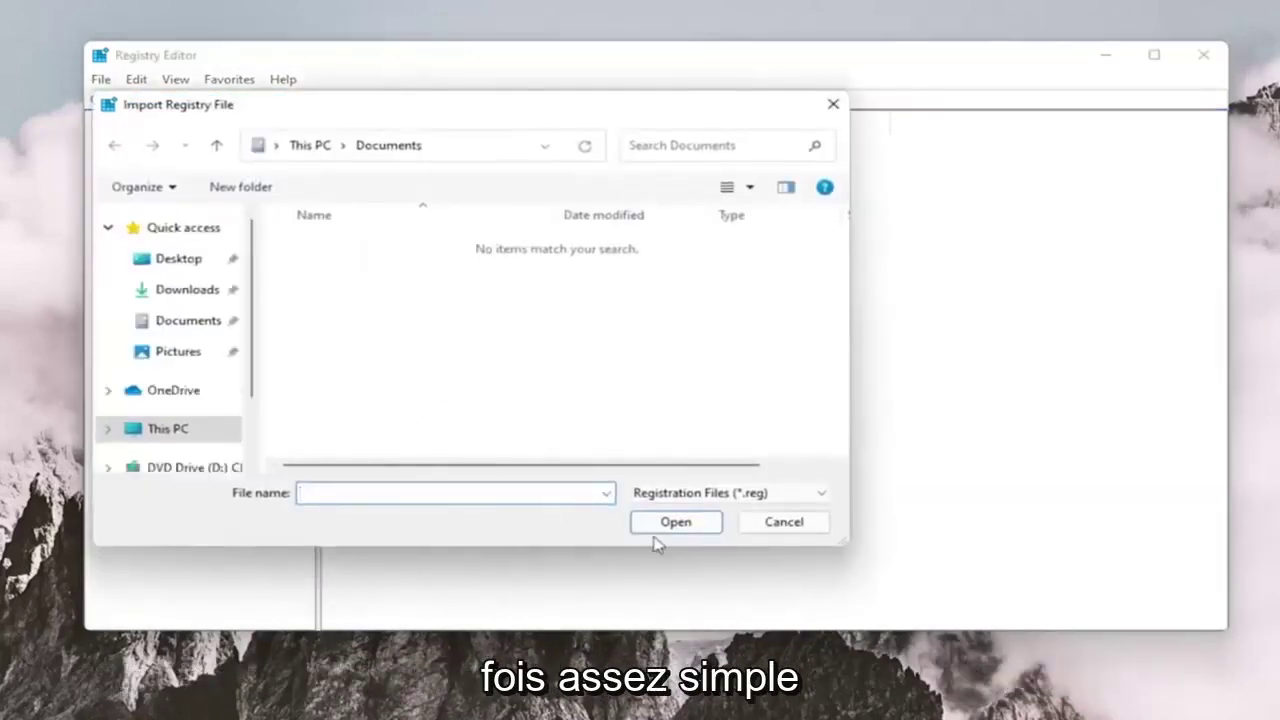
pyautogui.click(784, 522)
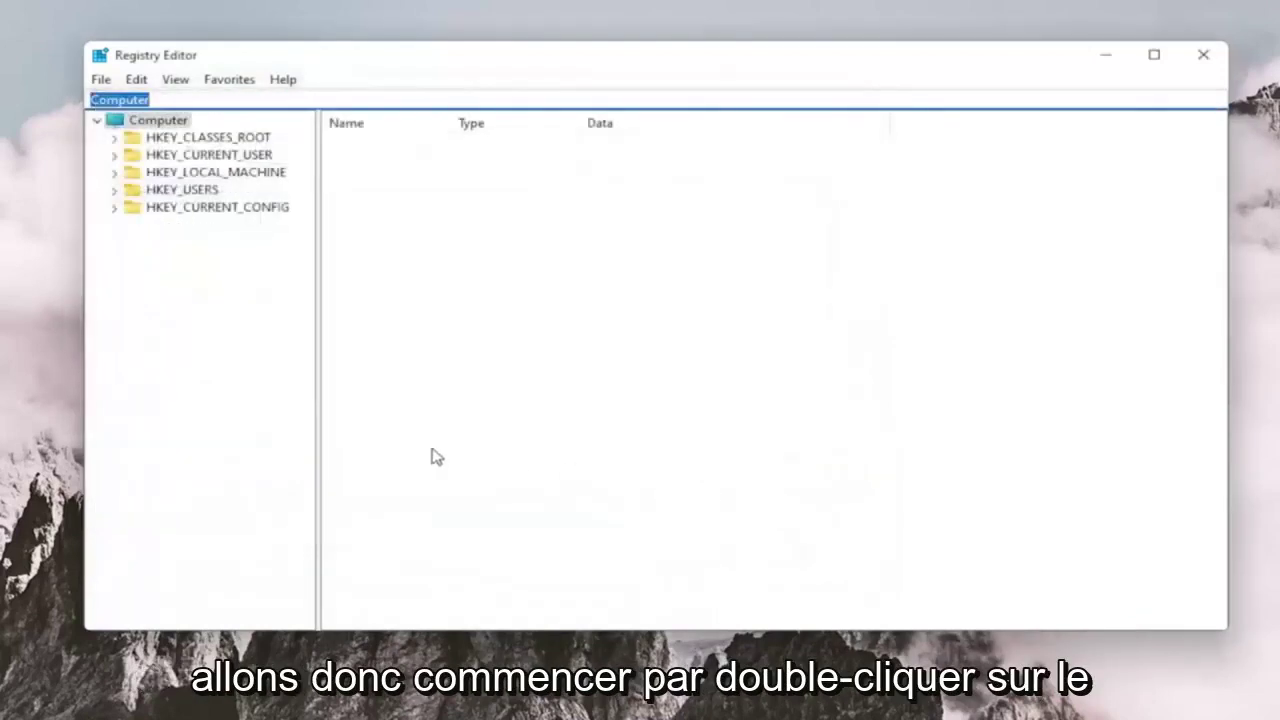
# Expand HKEY_CLASSES_ROOT and jump to the Msi.Package key by typing msi.
pyautogui.doubleClick(203, 137)
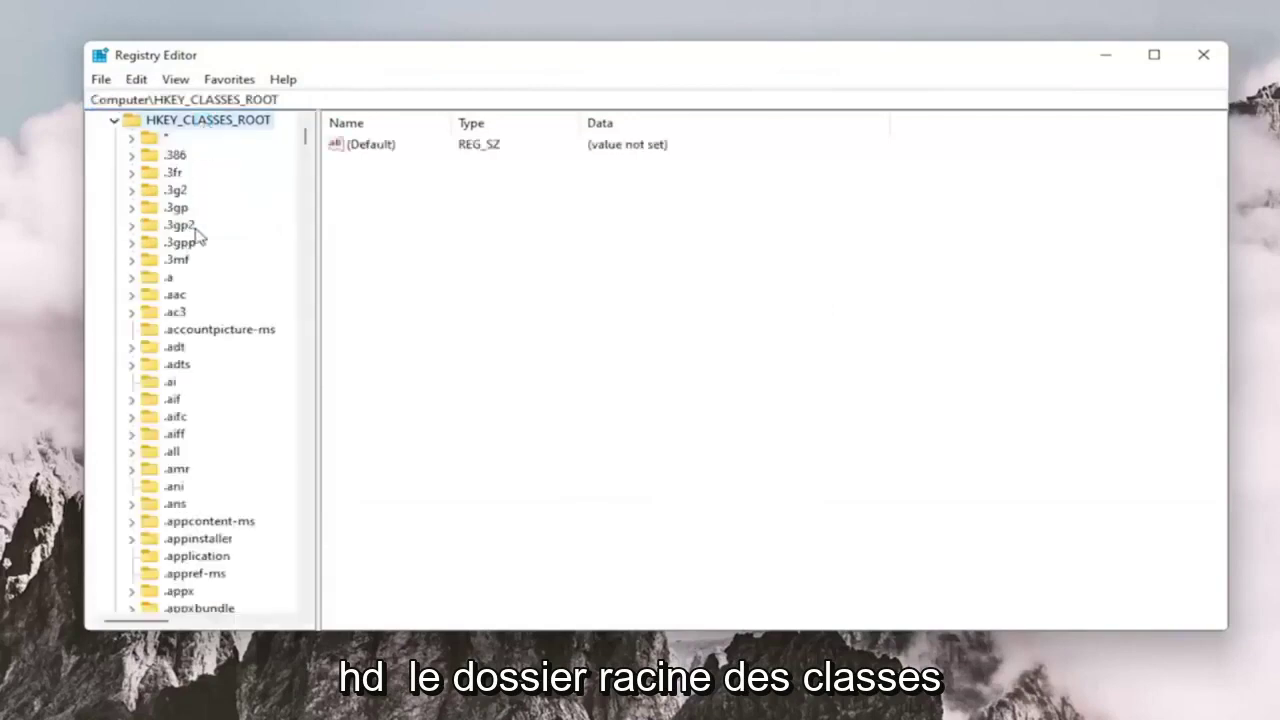
pyautogui.scroll(-8, 186, 495)
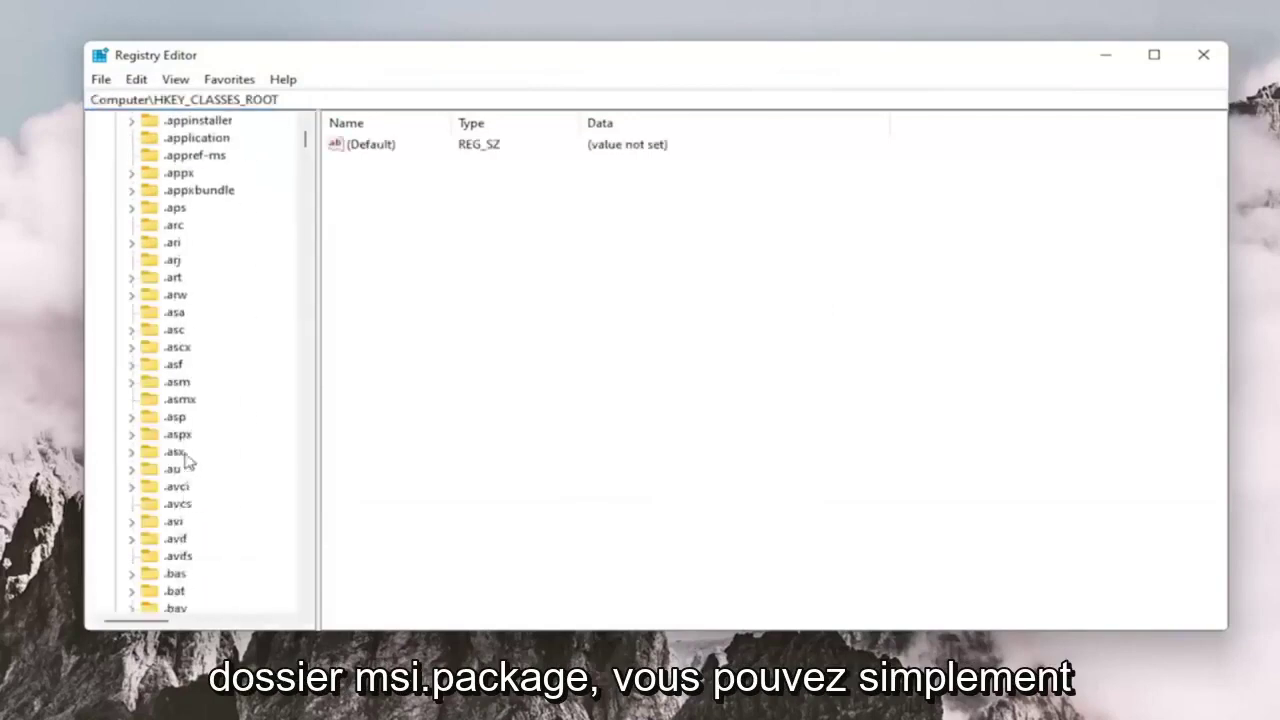
pyautogui.scroll(-9, 184, 440)
pyautogui.click(192, 277)
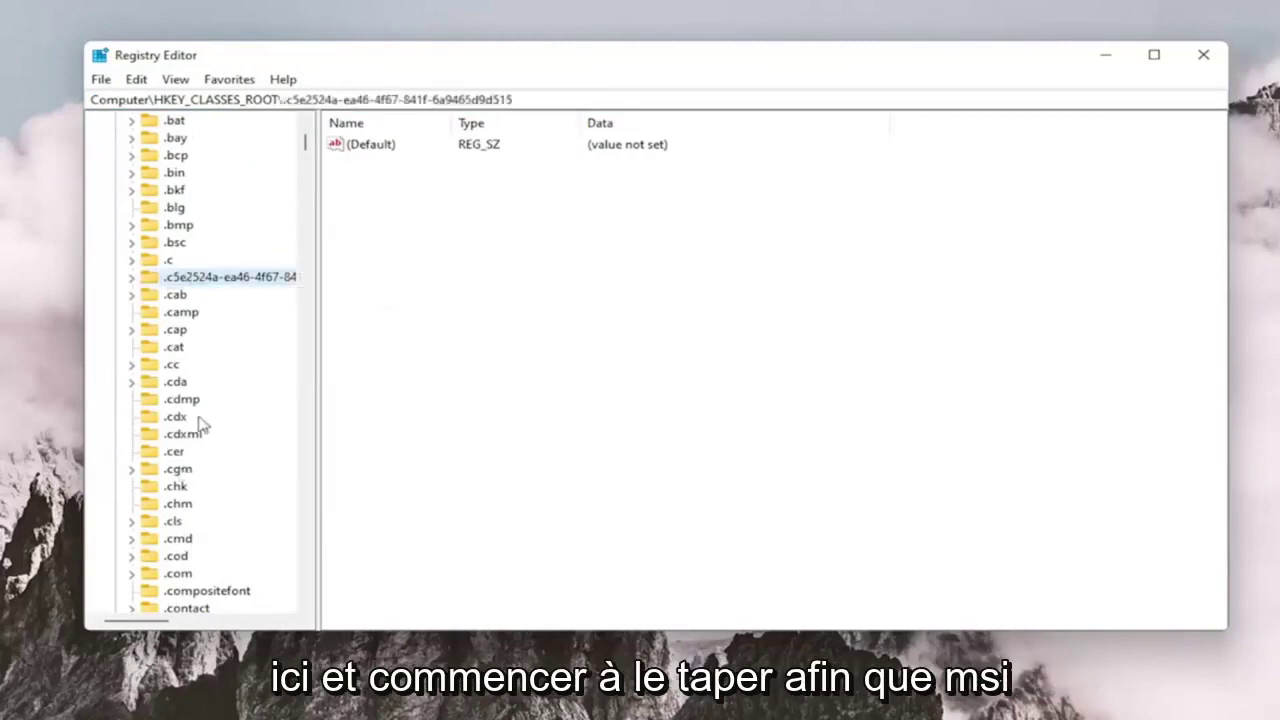
pyautogui.write('msi')
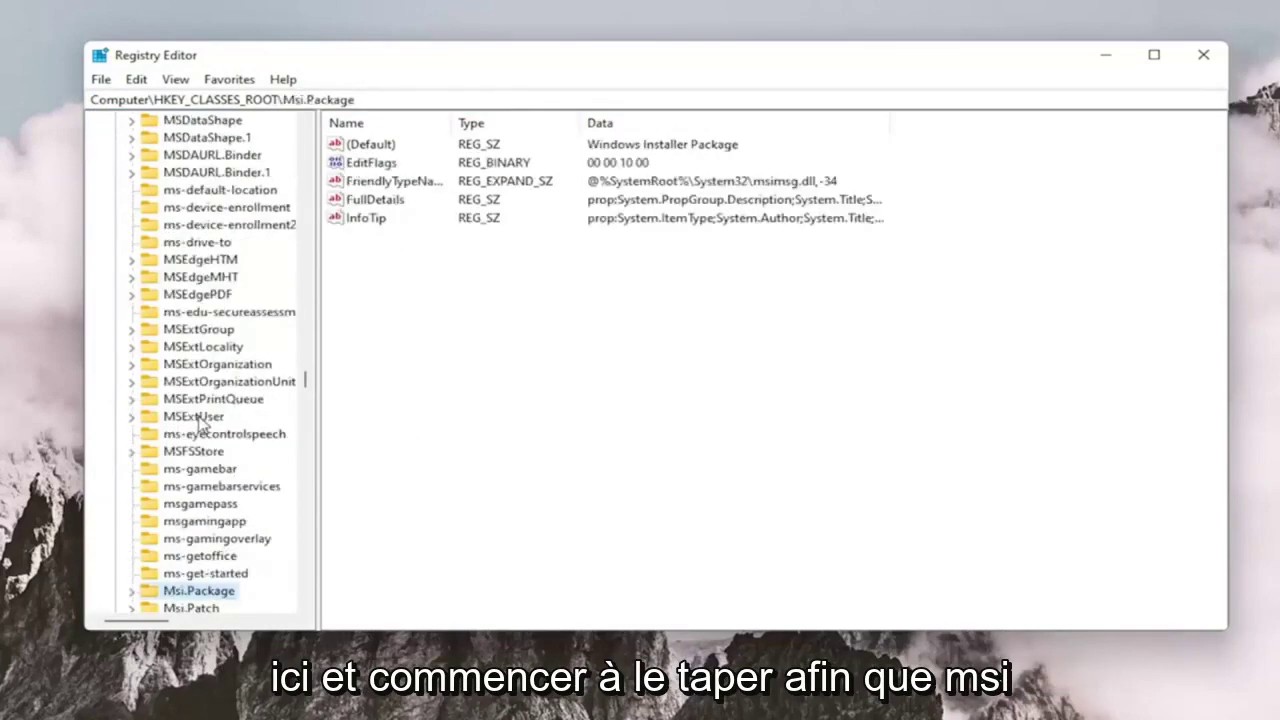
pyautogui.scroll(-1, 180, 500)
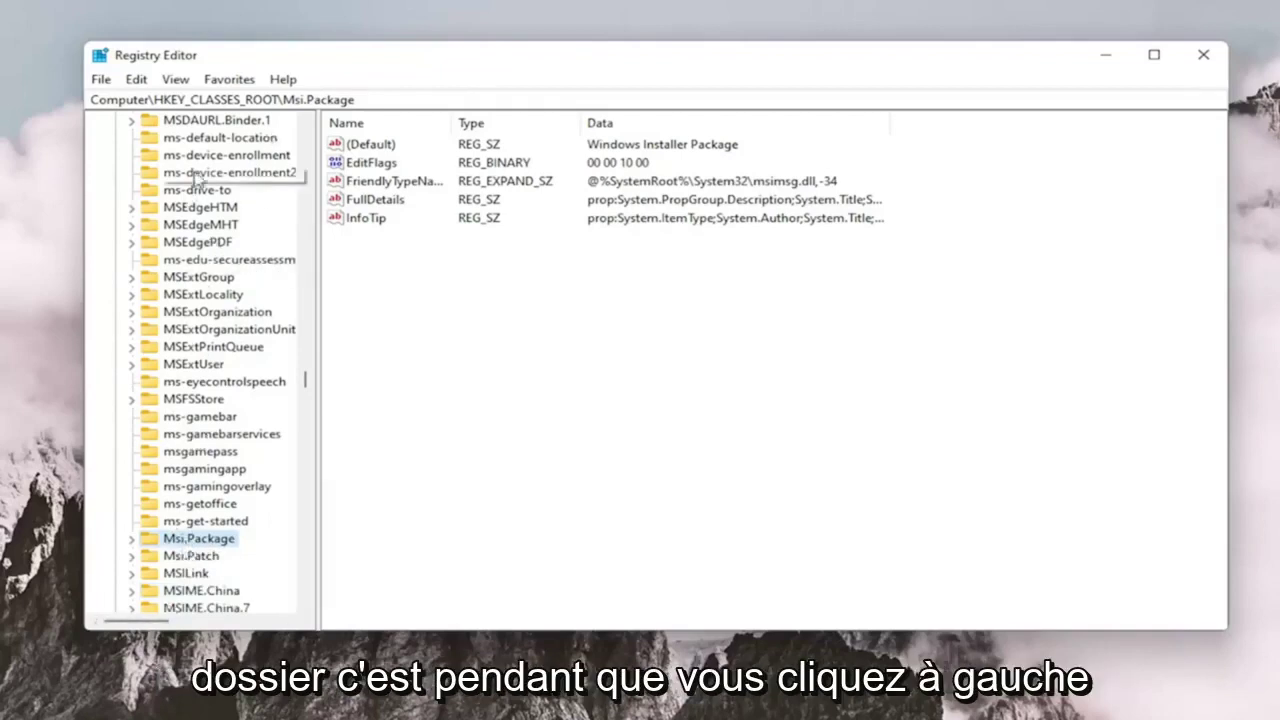
pyautogui.scroll(4, 215, 172)
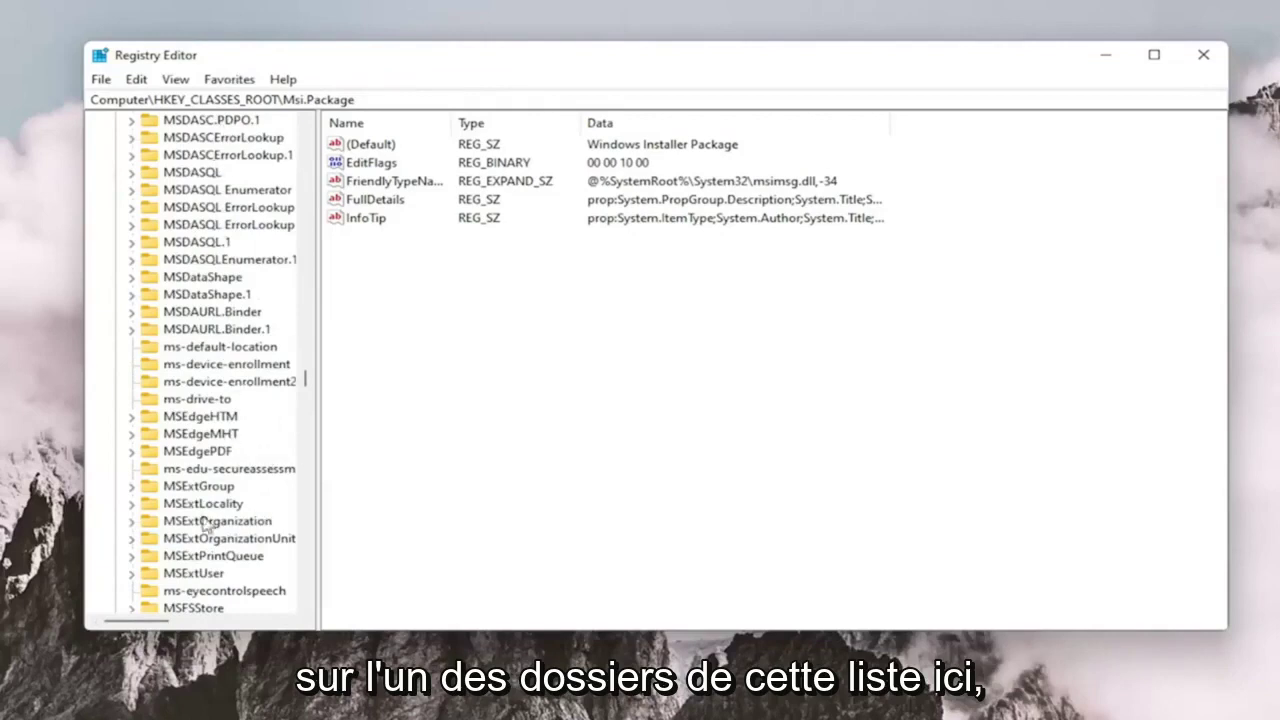
pyautogui.scroll(-11, 210, 426)
pyautogui.scroll(3, 190, 383)
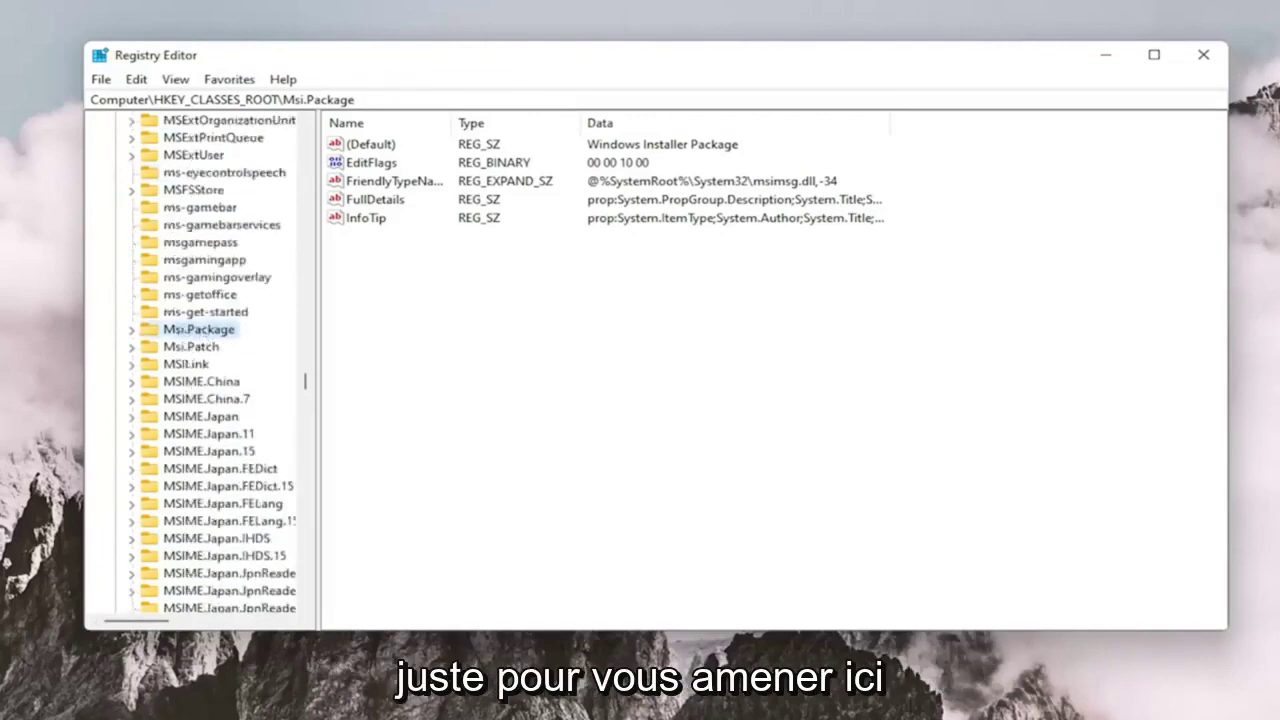
# Expand Msi.Package\shell and create a new subkey named runas under it.
pyautogui.doubleClick(190, 333)
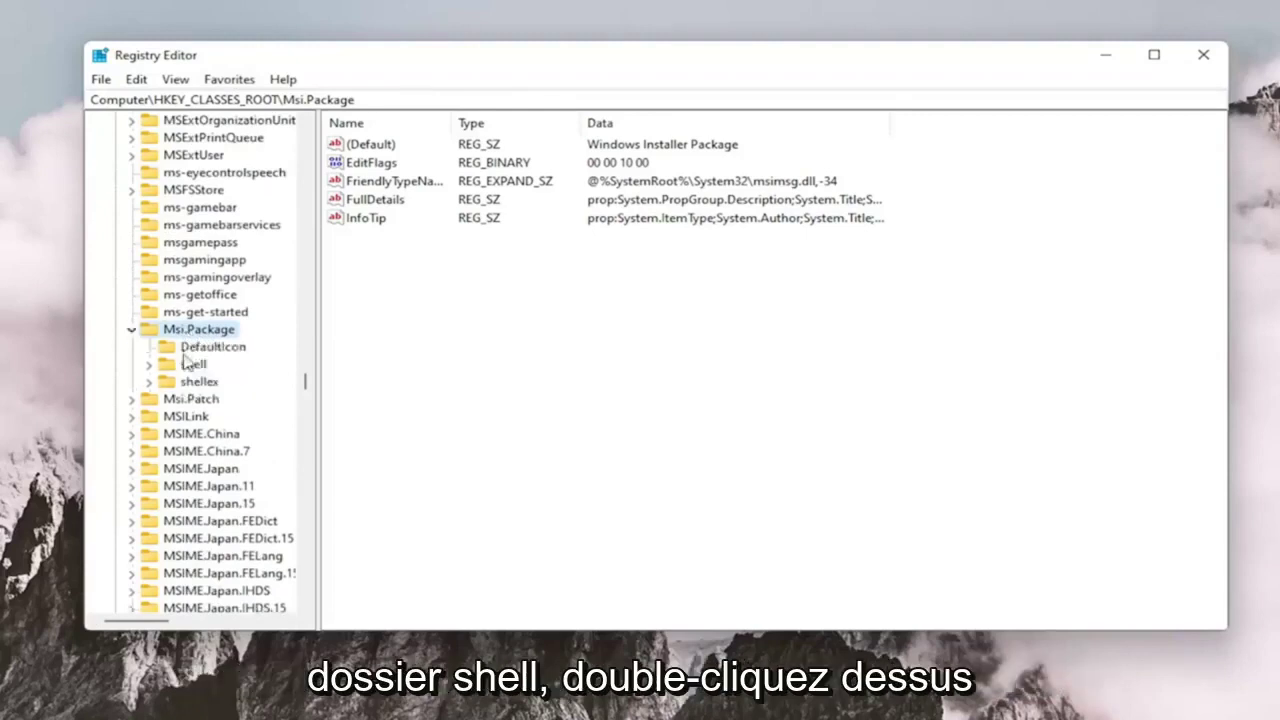
pyautogui.click(195, 366)
pyautogui.doubleClick(195, 366)
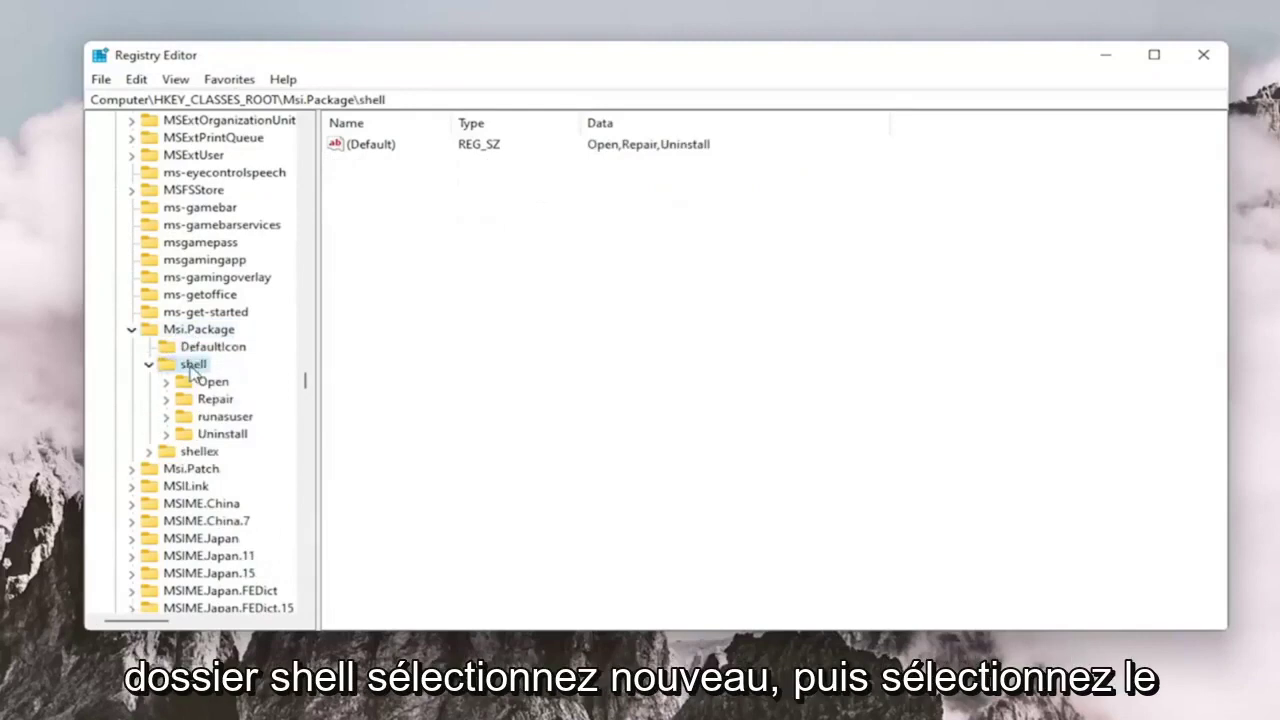
pyautogui.rightClick(193, 366)
pyautogui.moveTo(246, 405)
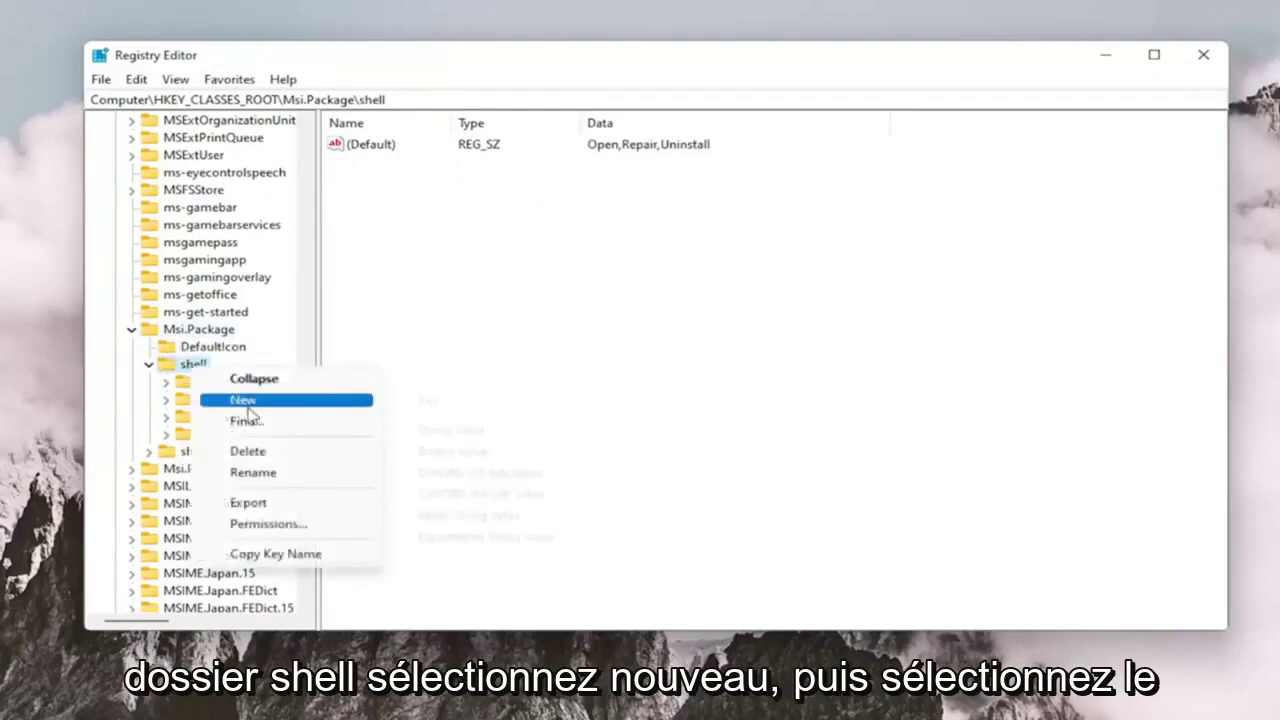
pyautogui.click(465, 402)
pyautogui.write('runas')
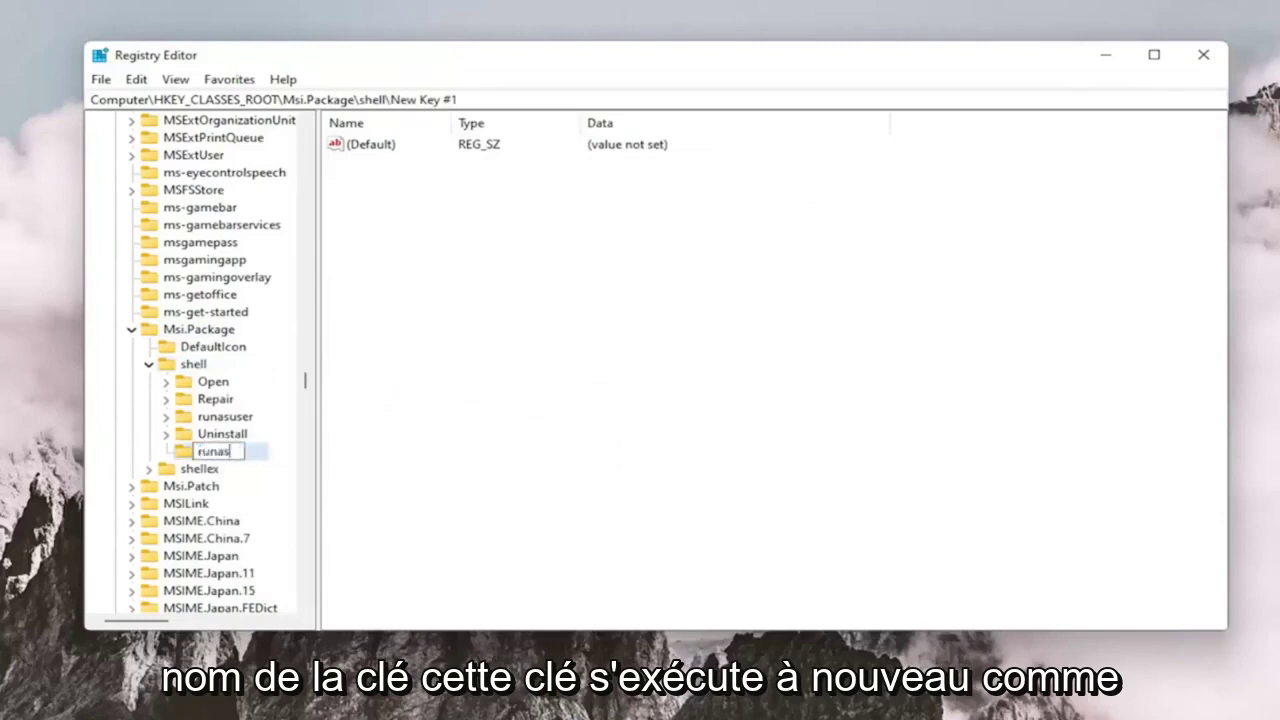
pyautogui.press('Return')
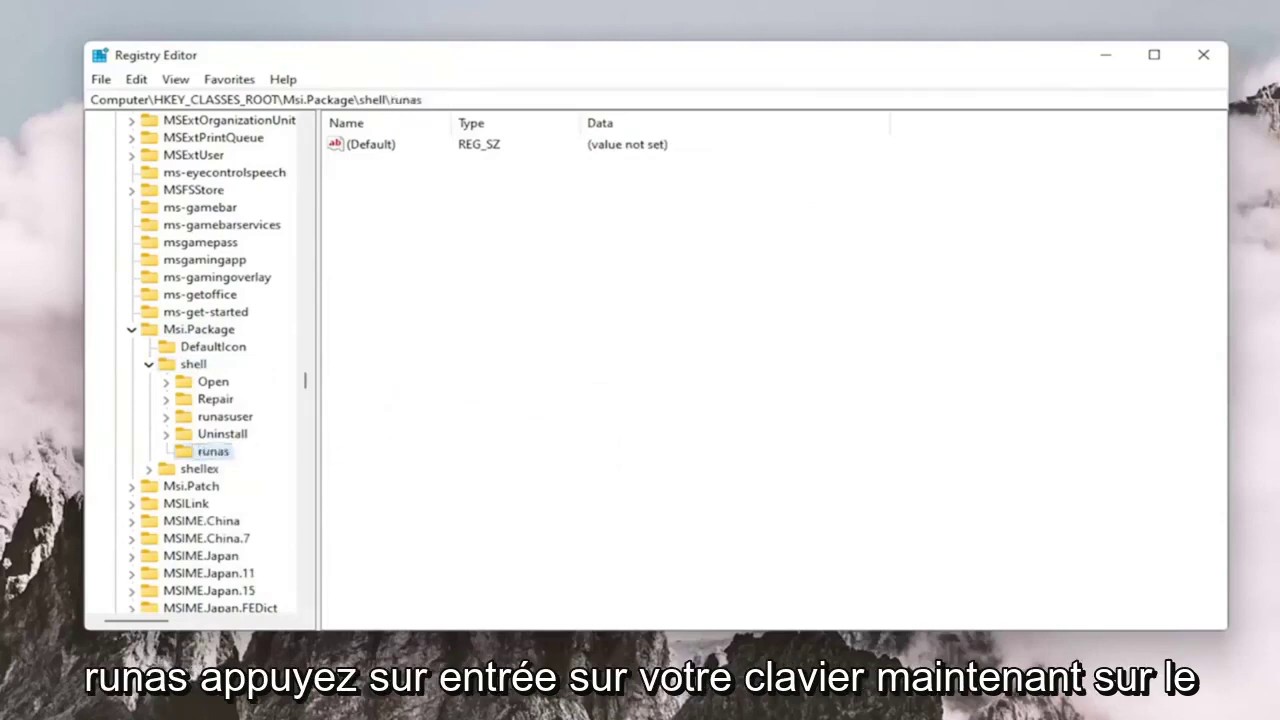
# Set the runas key's (Default) value data to 'install as &administrator'.
pyautogui.click(335, 150)
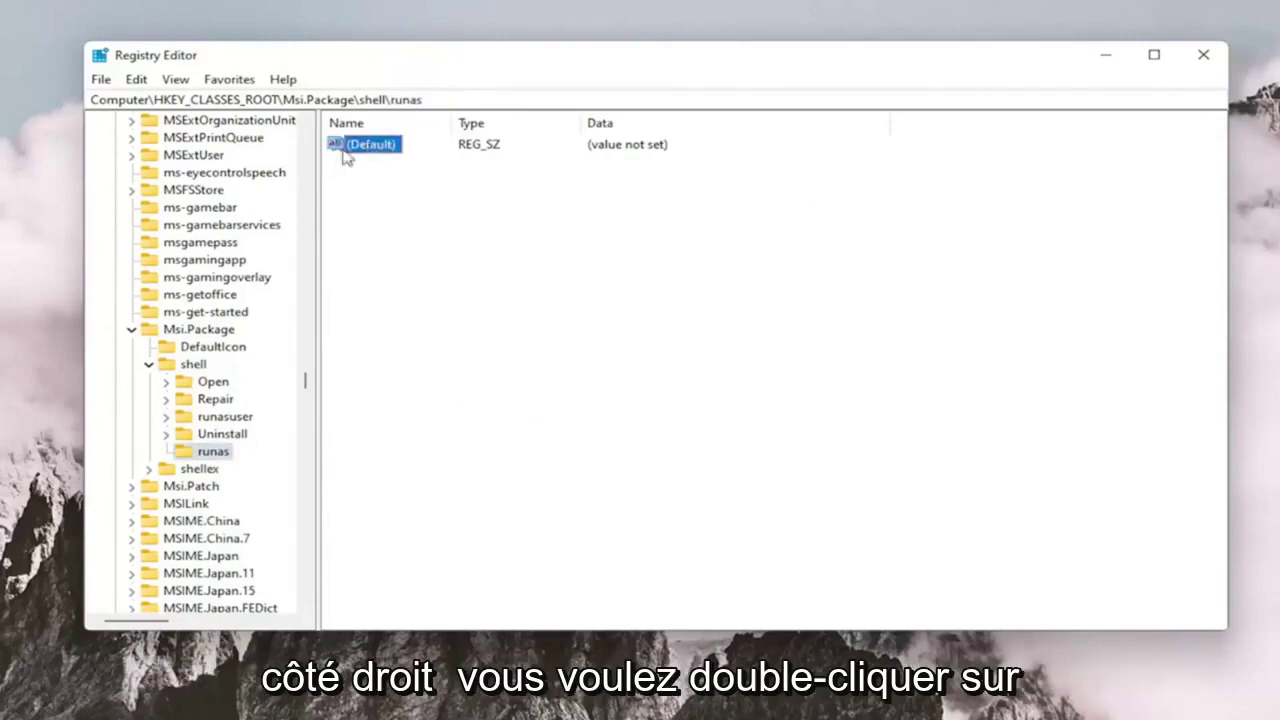
pyautogui.doubleClick(372, 145)
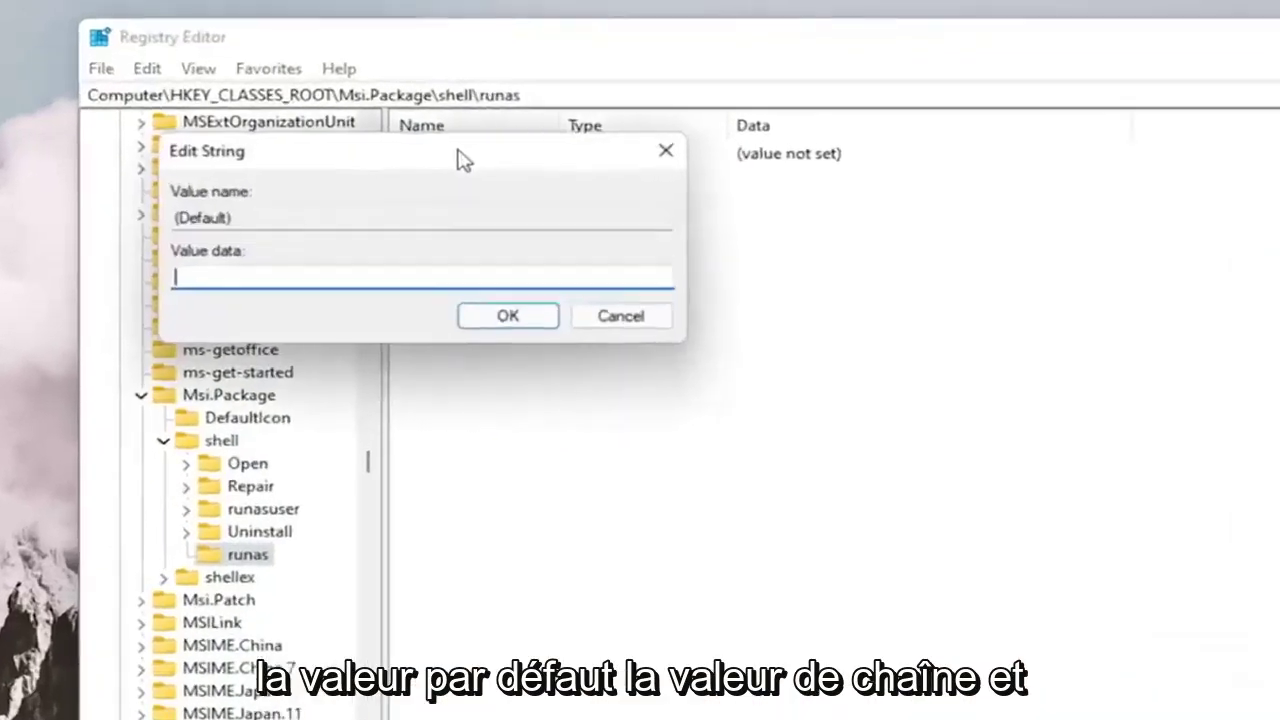
pyautogui.write('in')
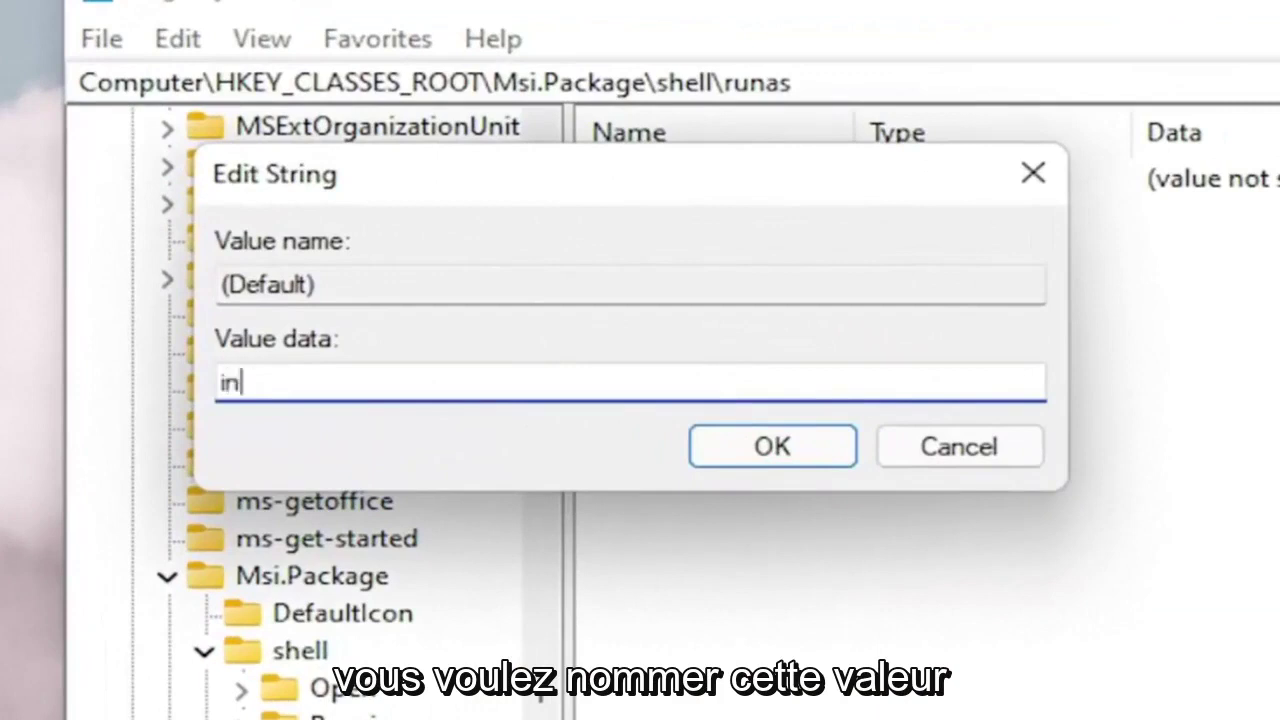
pyautogui.write('stall as ')
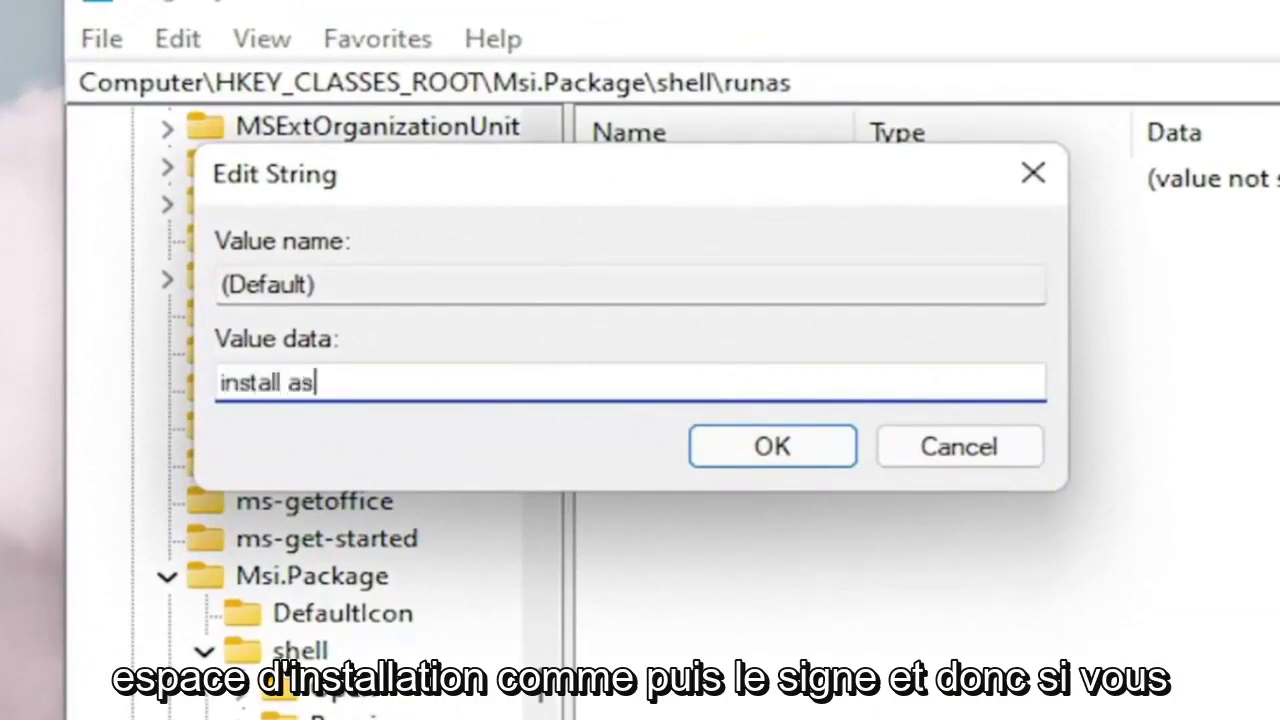
pyautogui.write('&')
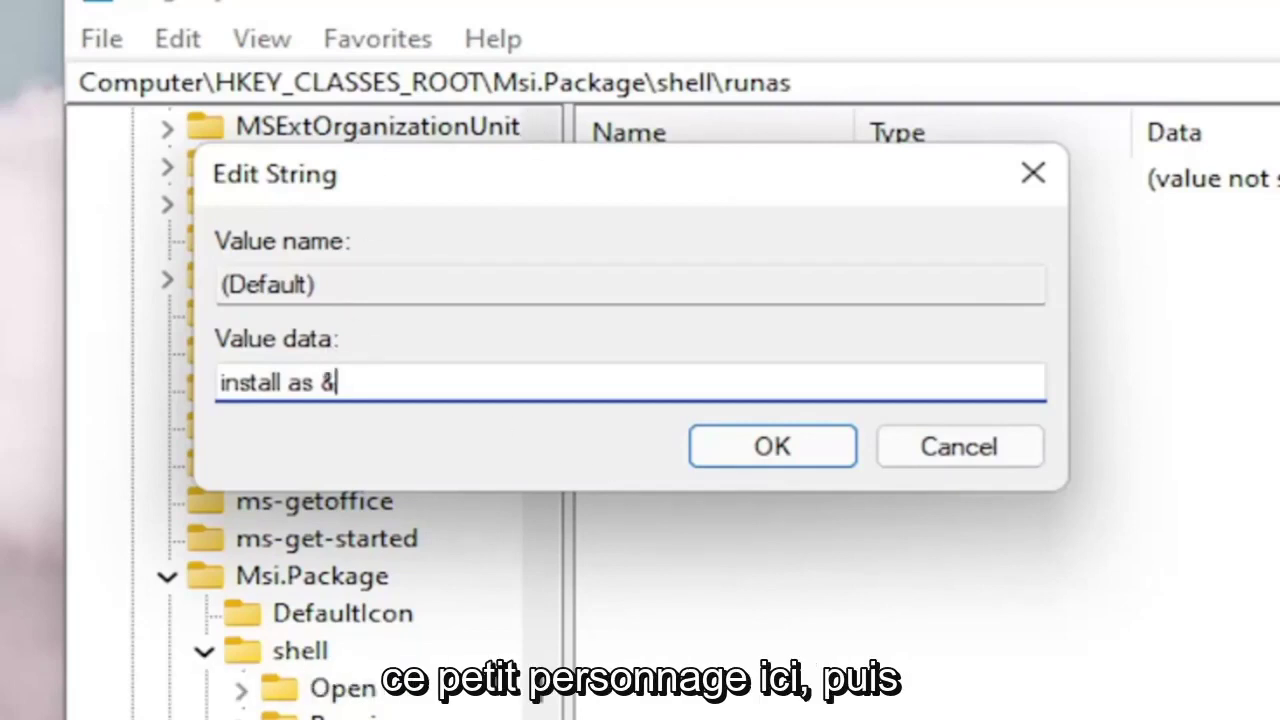
pyautogui.write('administrator')
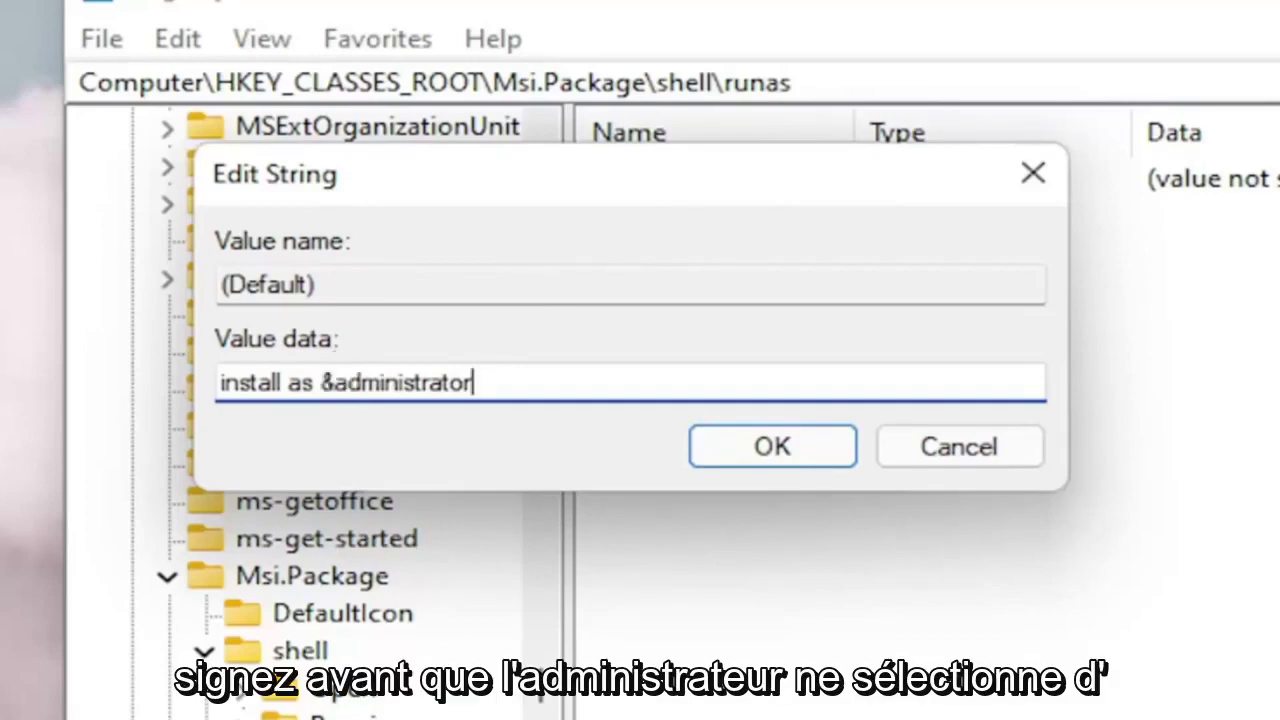
pyautogui.click(761, 455)
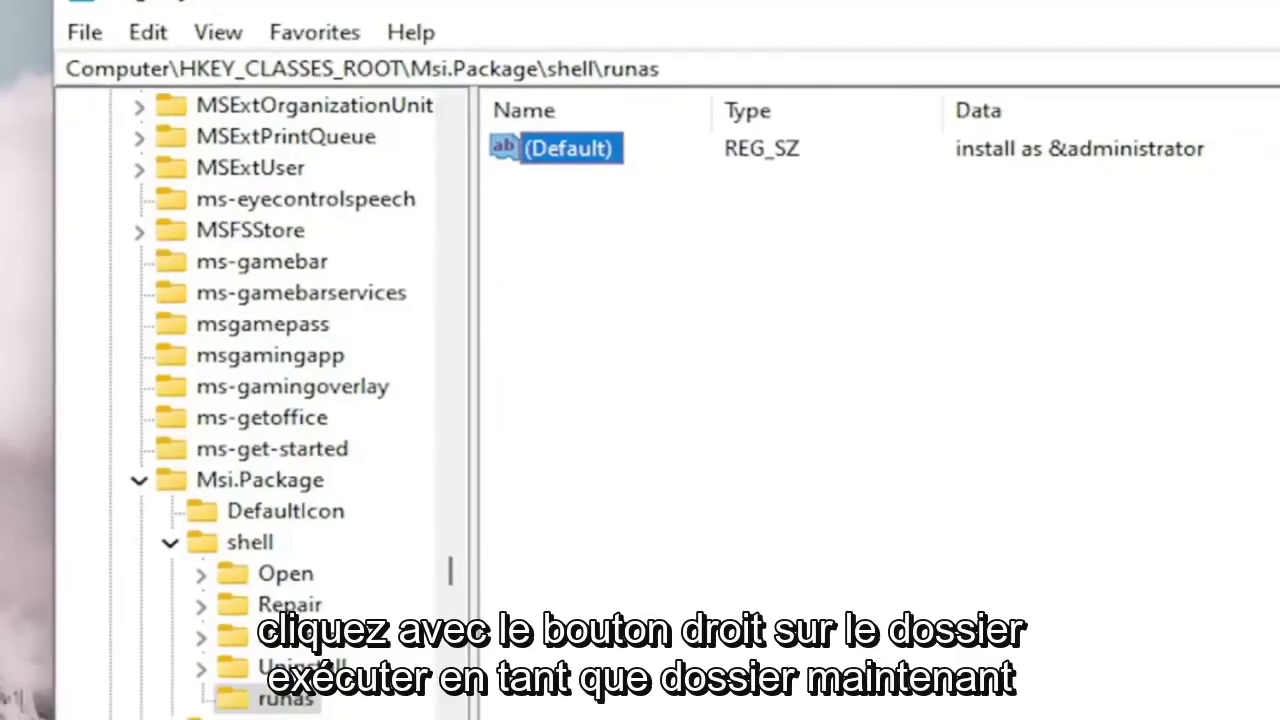
# Create a new subkey named command under the runas key.
pyautogui.click(285, 698)
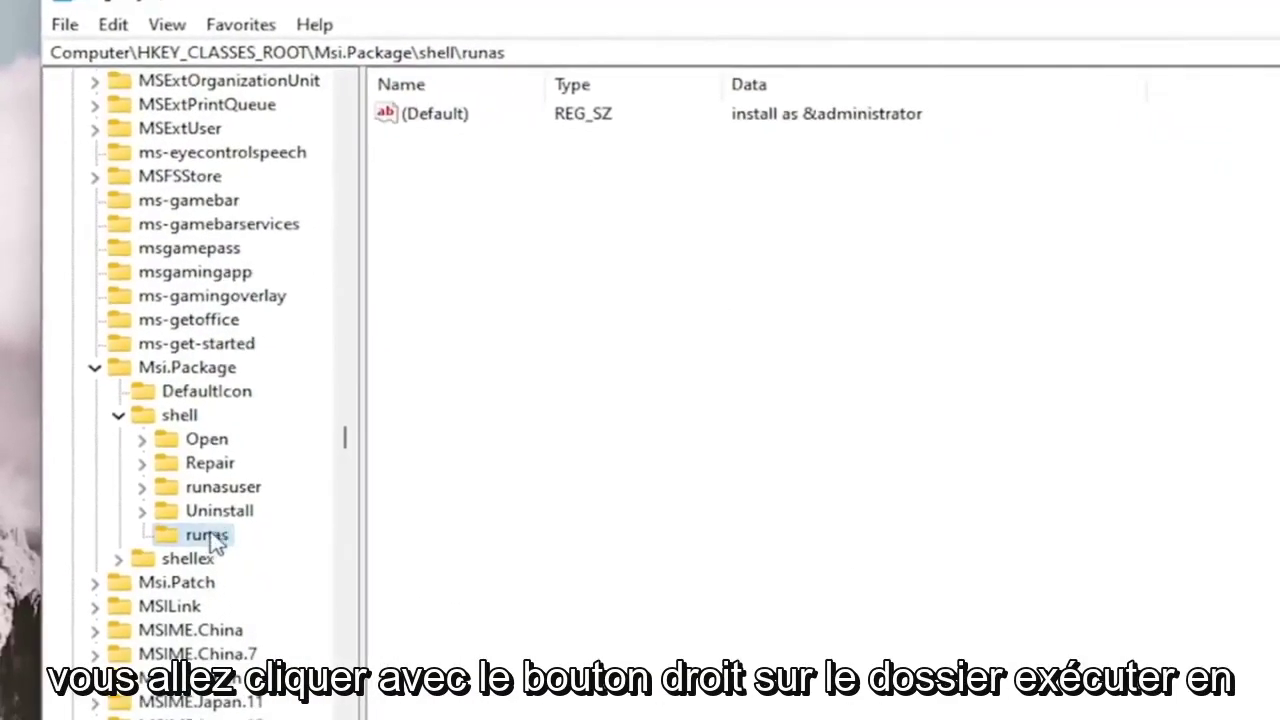
pyautogui.rightClick(212, 538)
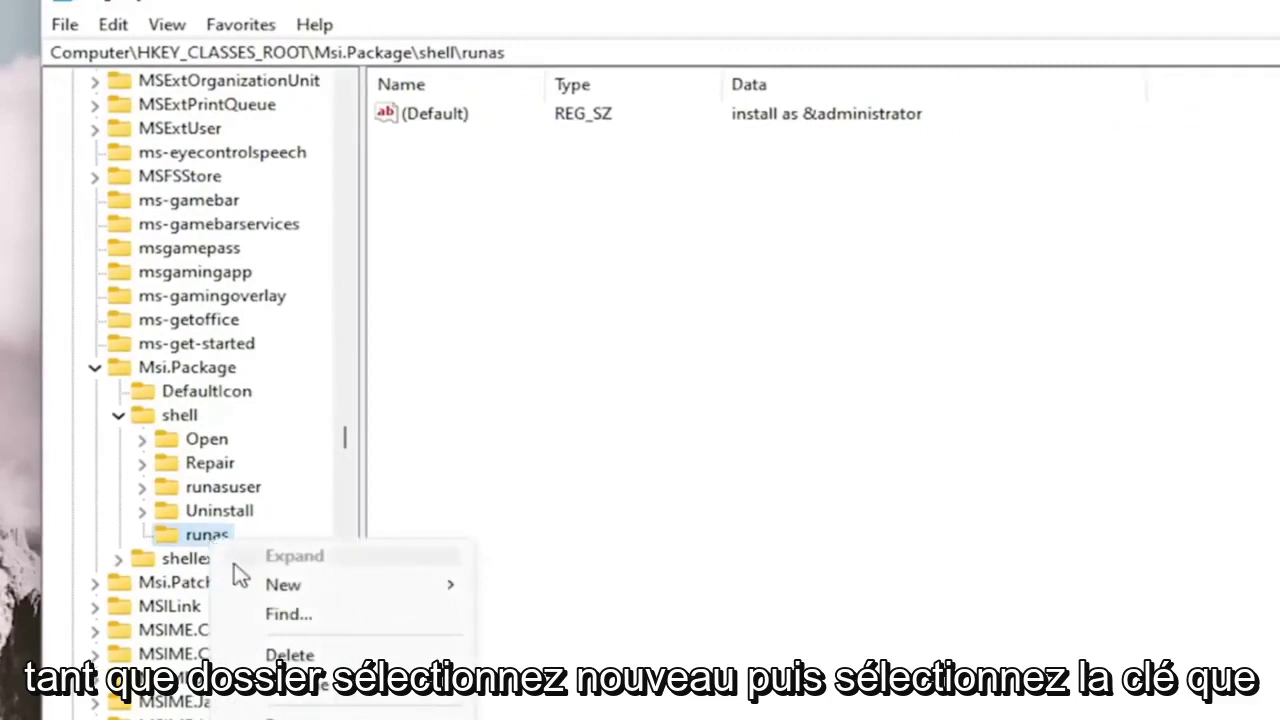
pyautogui.moveTo(335, 590)
pyautogui.click(506, 588)
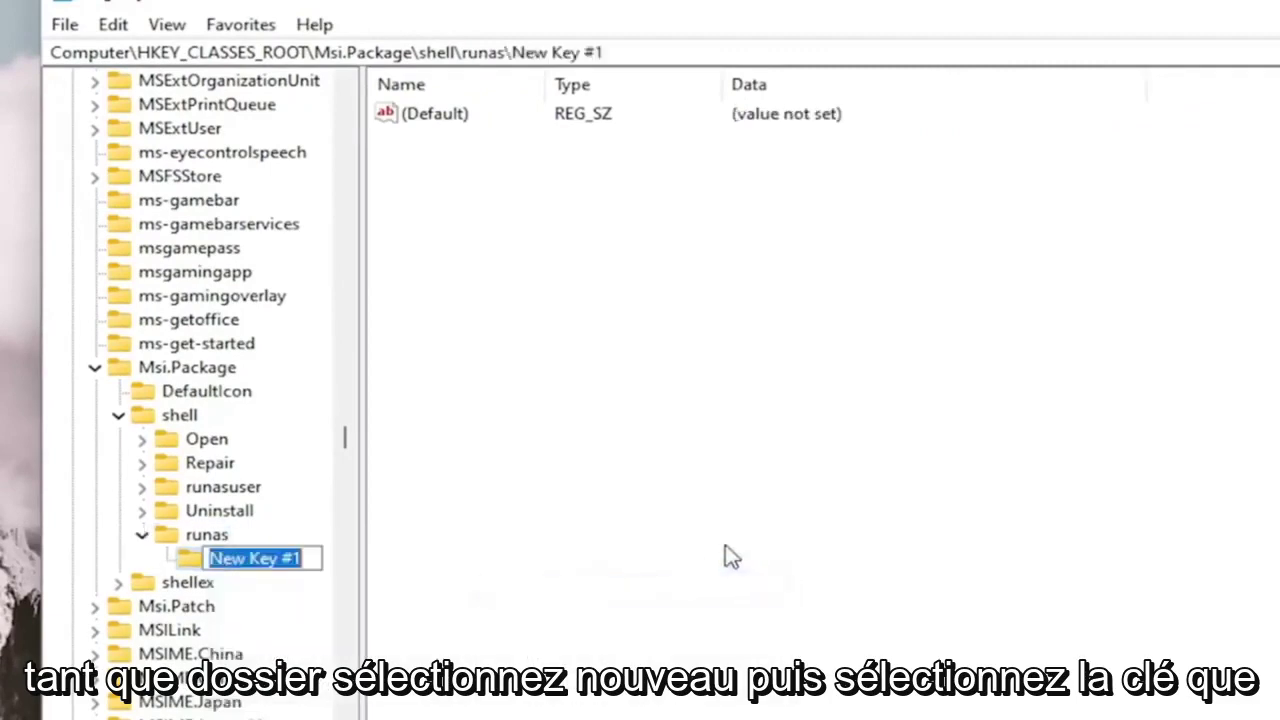
pyautogui.write('command')
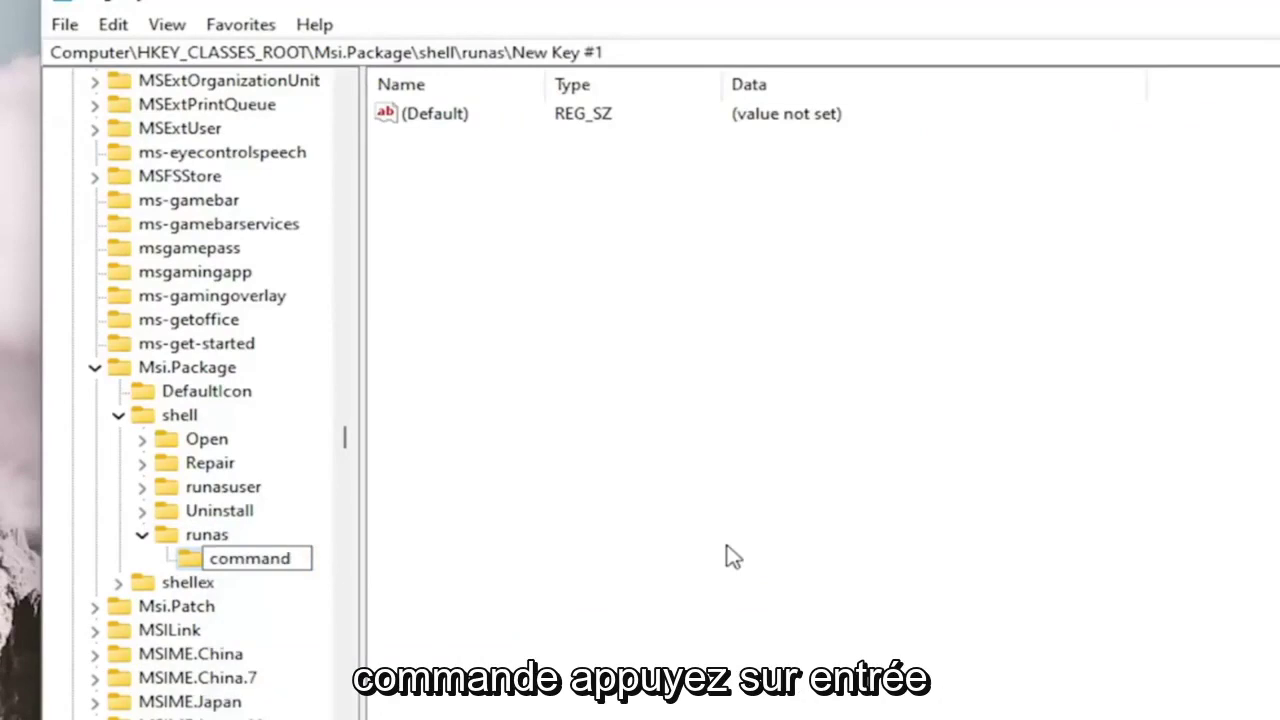
pyautogui.press('Return')
# Set command's (Default) value to msiexec /i "%1" and collapse runas and shell.
pyautogui.click(960, 478)
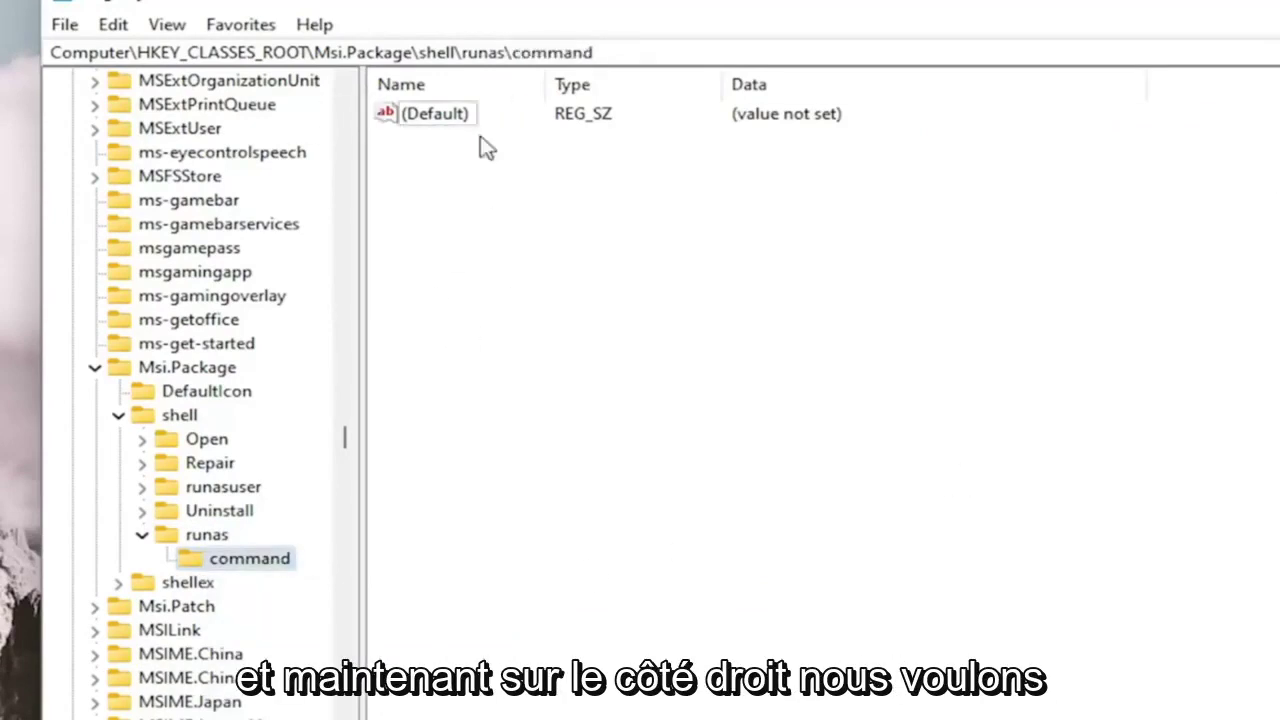
pyautogui.rightClick(438, 116)
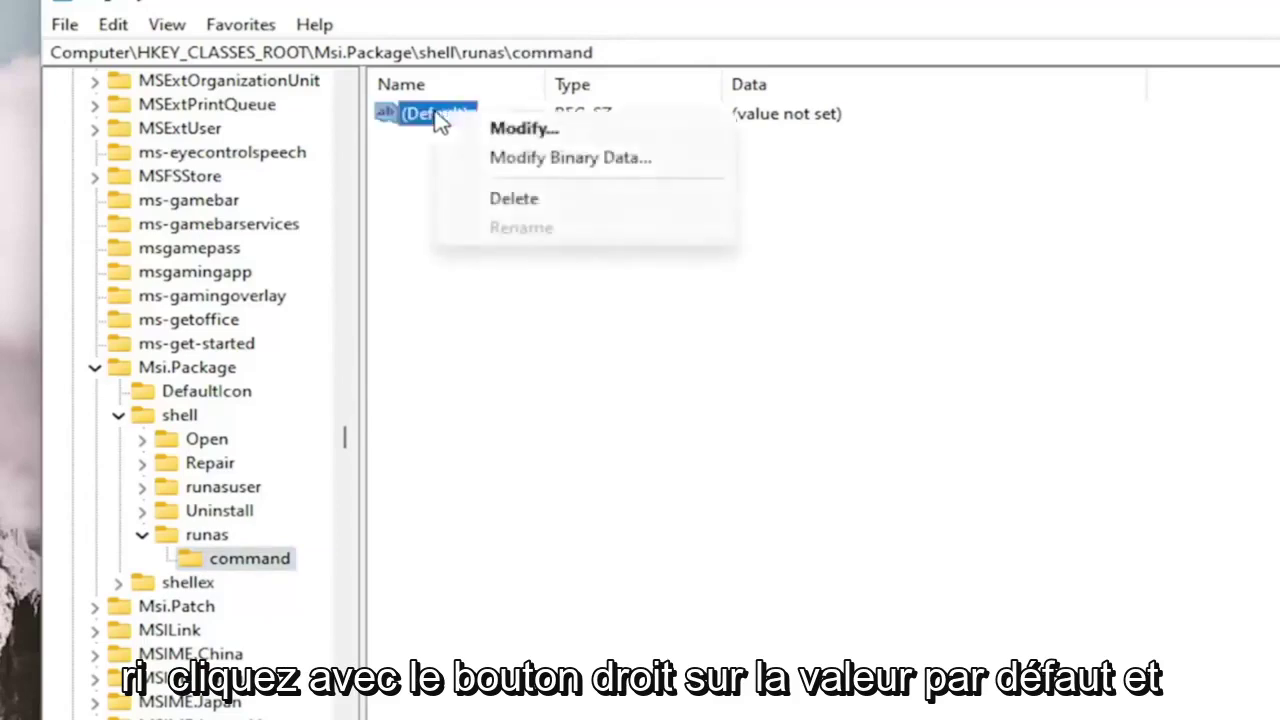
pyautogui.click(497, 131)
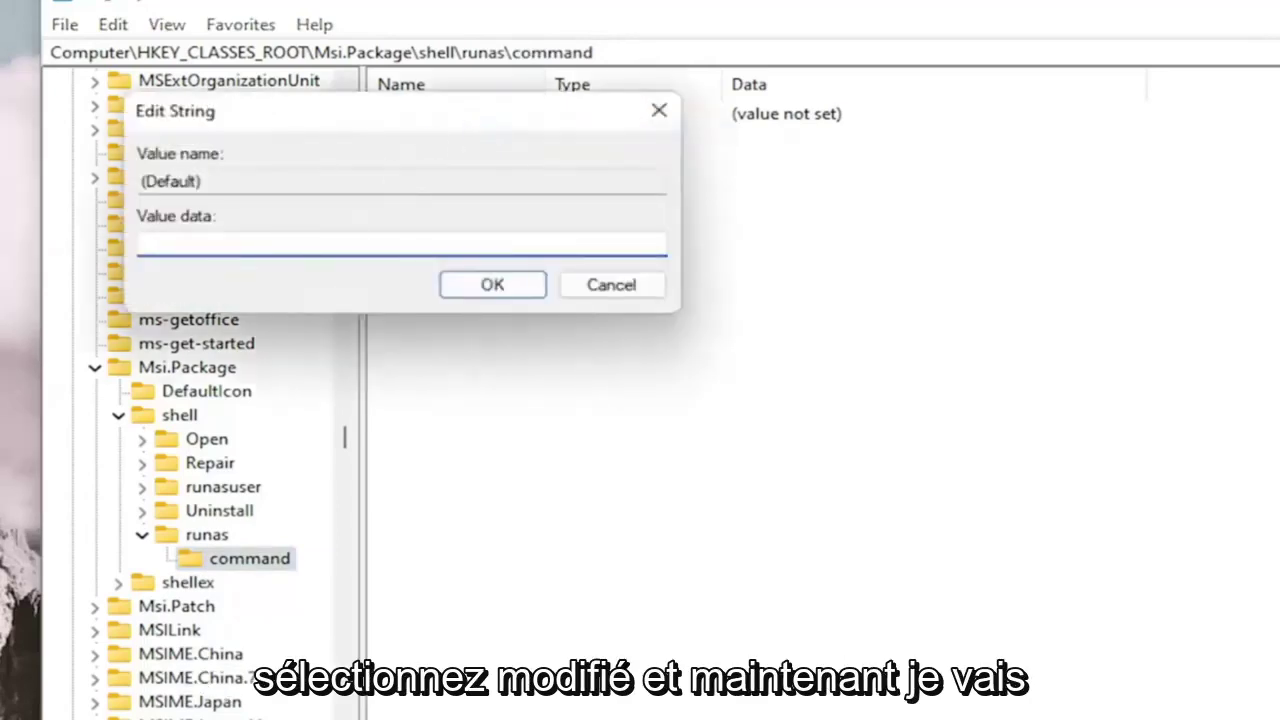
pyautogui.rightClick(229, 244)
pyautogui.click(252, 357)
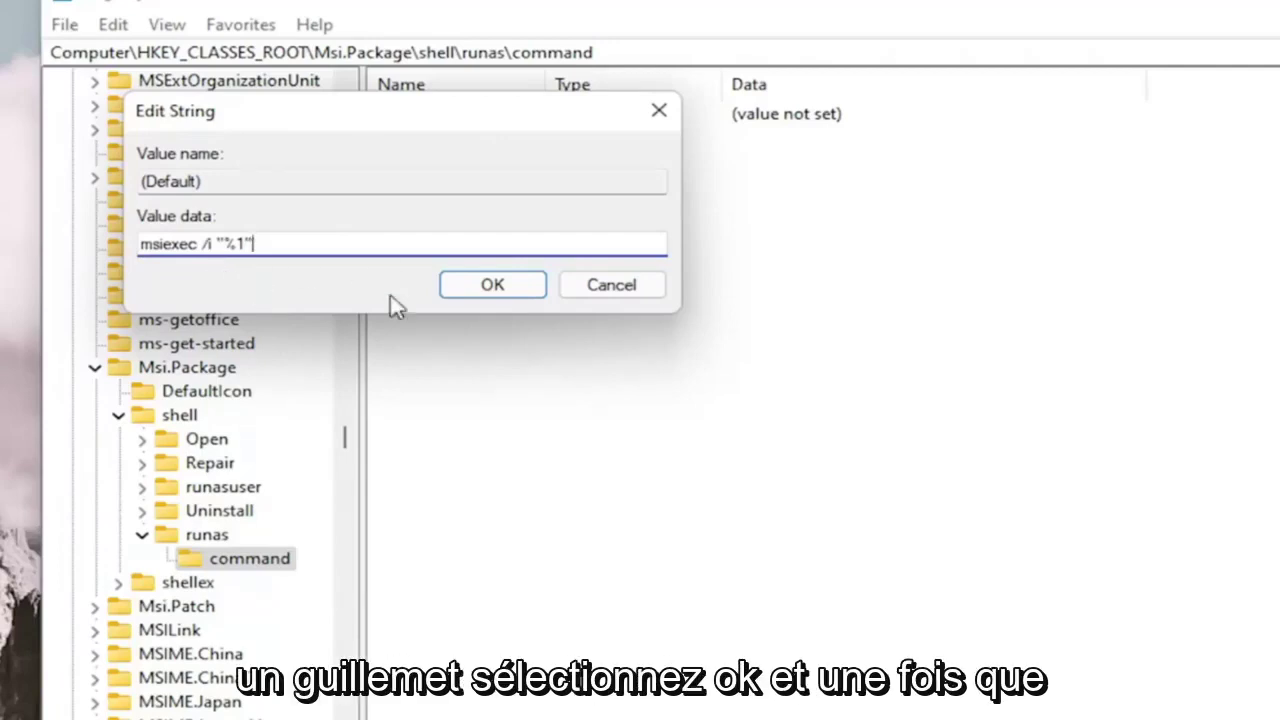
pyautogui.click(512, 286)
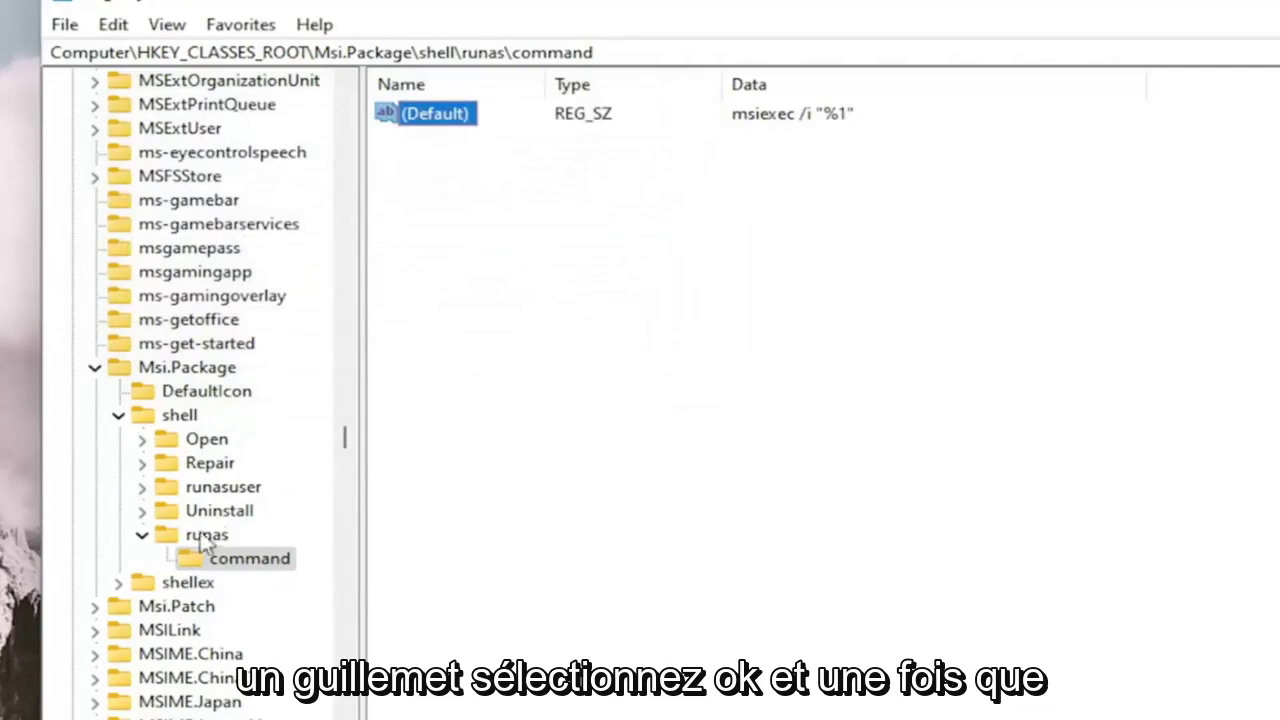
pyautogui.click(142, 535)
pyautogui.click(119, 415)
# Collapse Msi.Package and HKEY_CLASSES_ROOT, then close Registry Editor.
pyautogui.click(94, 367)
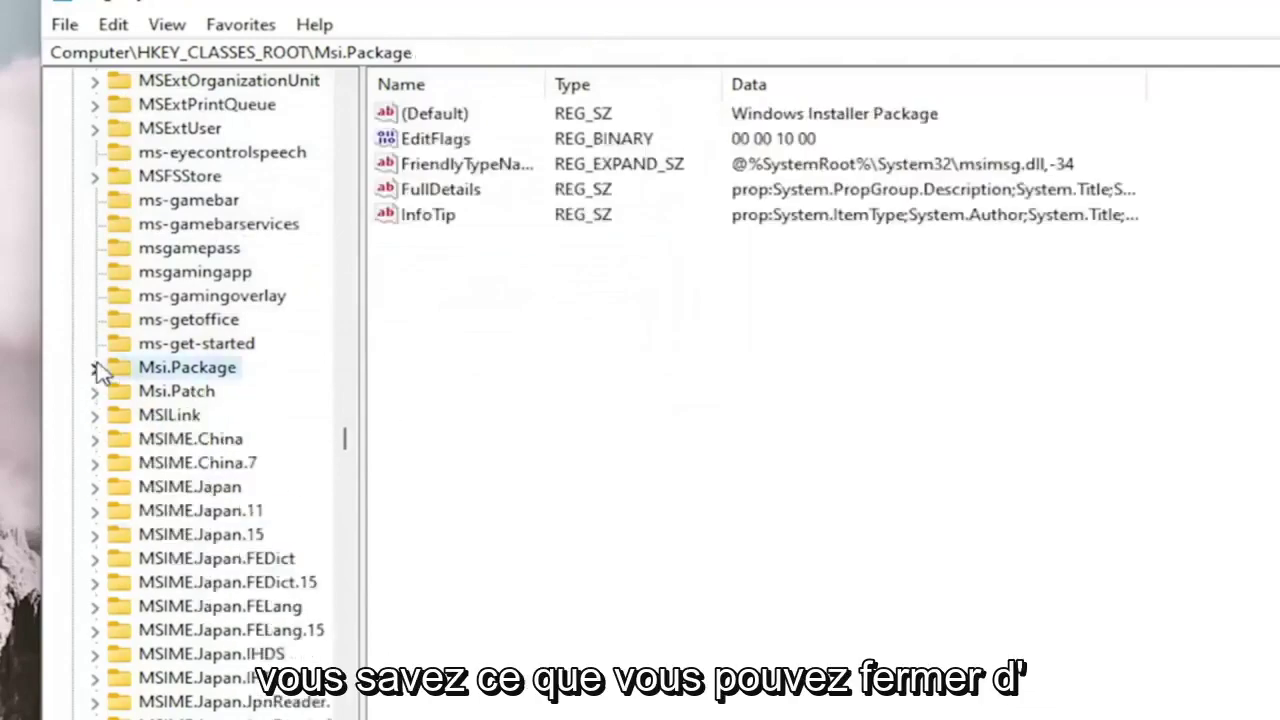
pyautogui.moveTo(343, 445); pyautogui.dragTo(347, 115)
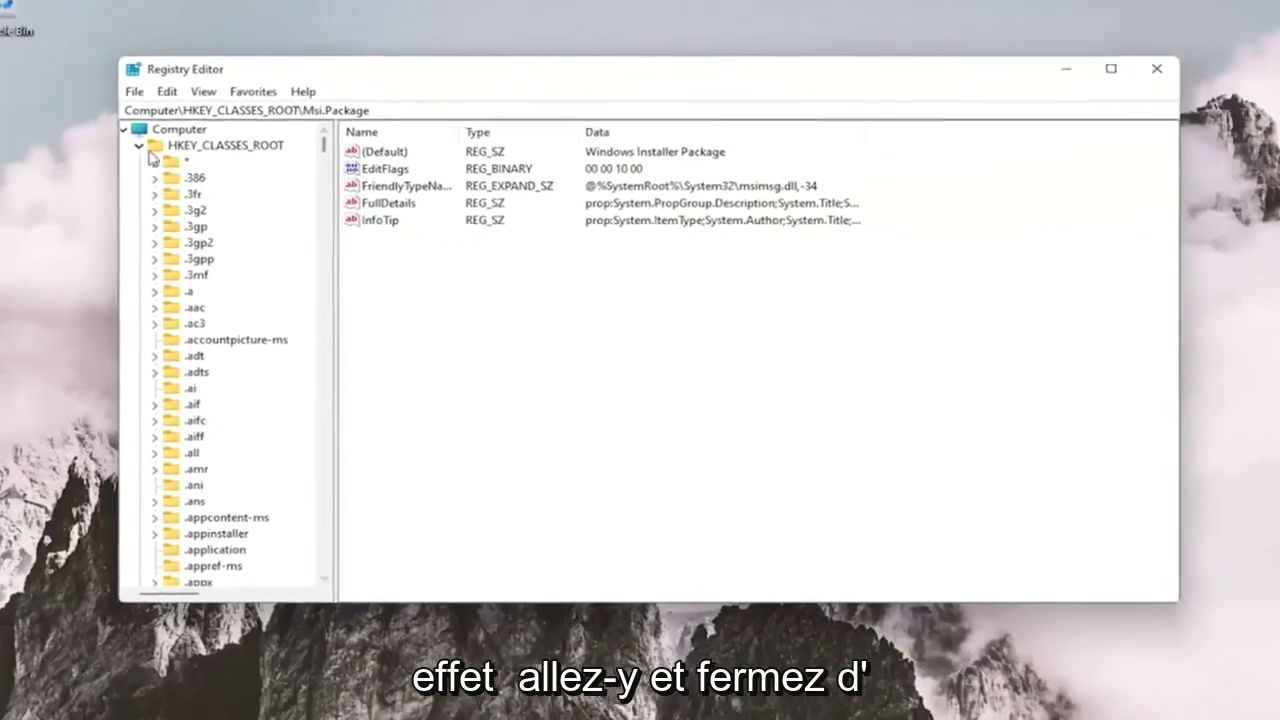
pyautogui.click(113, 124)
pyautogui.click(1061, 88)
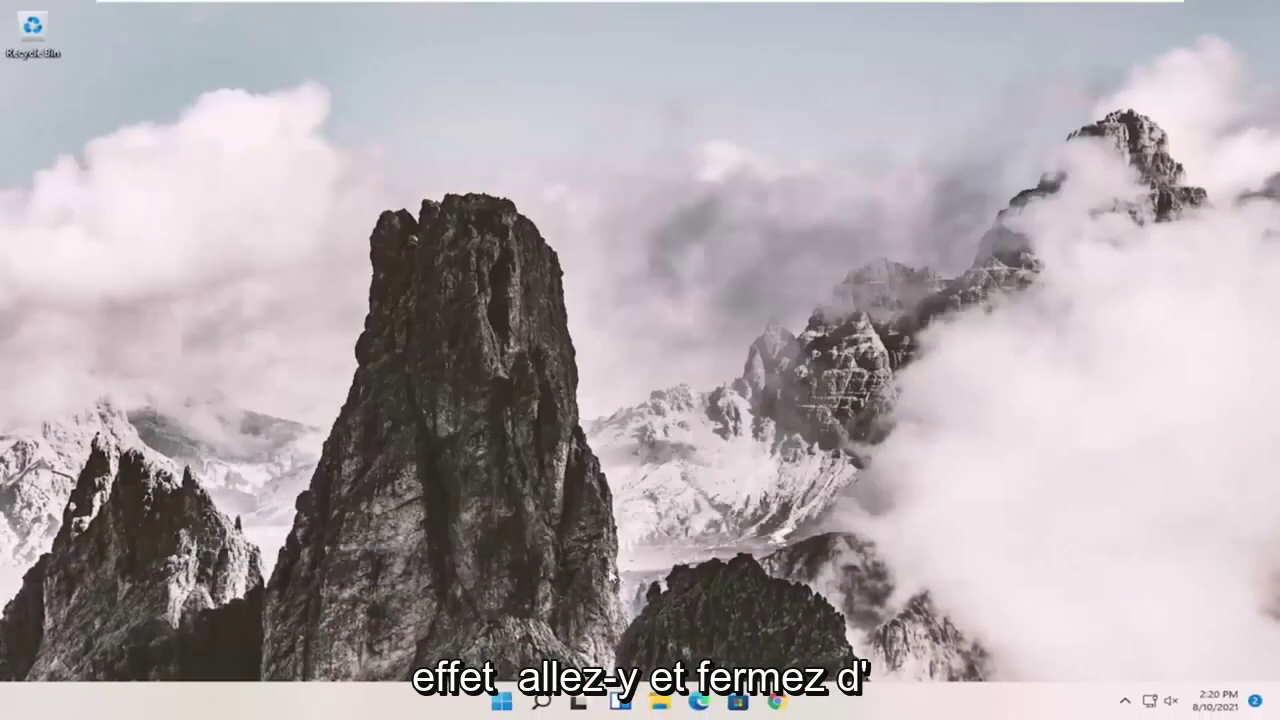
# Restart Windows from the Start button's power menu.
pyautogui.rightClick(504, 702)
pyautogui.moveTo(500, 652)
pyautogui.click(655, 664)
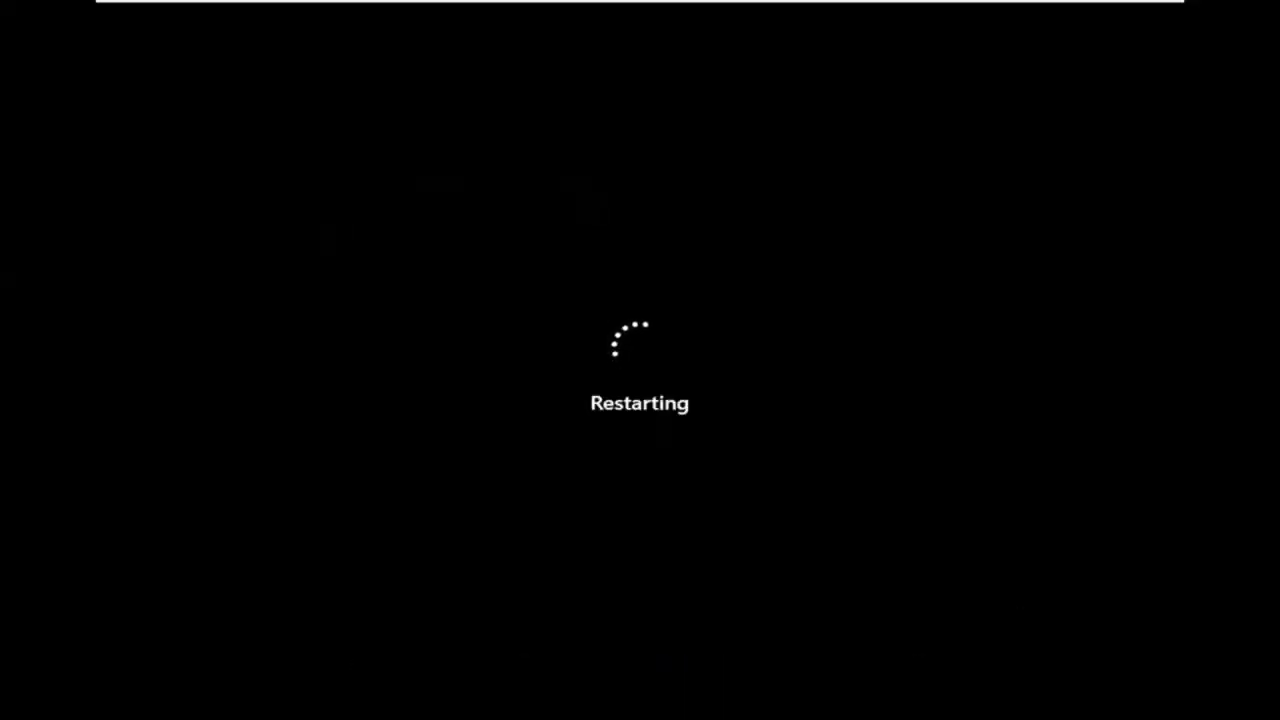